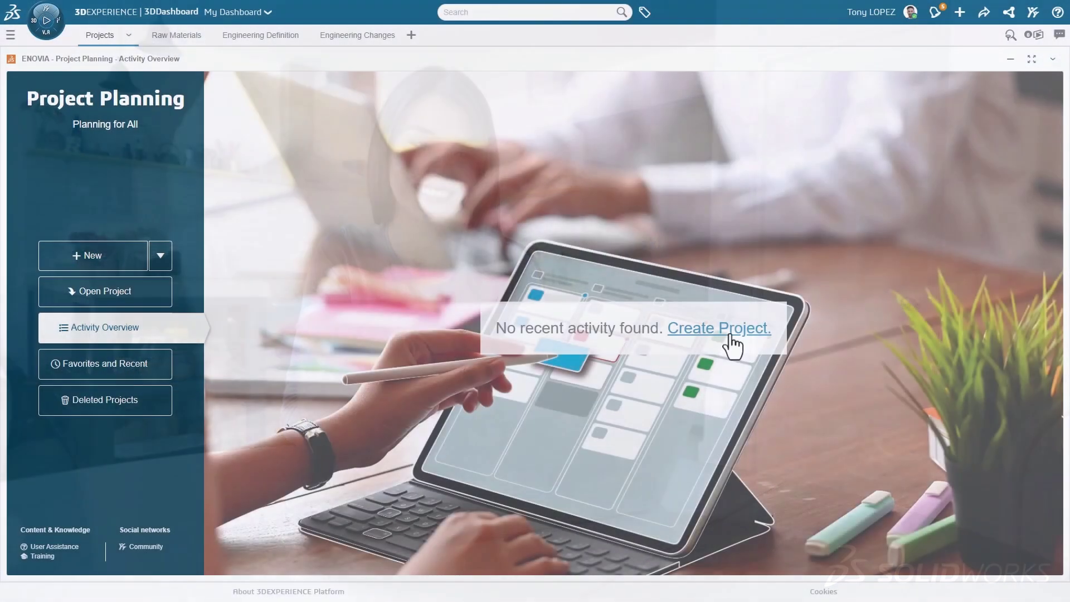
# Create the Enterprise Project 'Drone Performance and Reliability Improvement' with a pasted description
pyautogui.click(729, 336)
pyautogui.write('Drone Performance and Reliability Improvement')
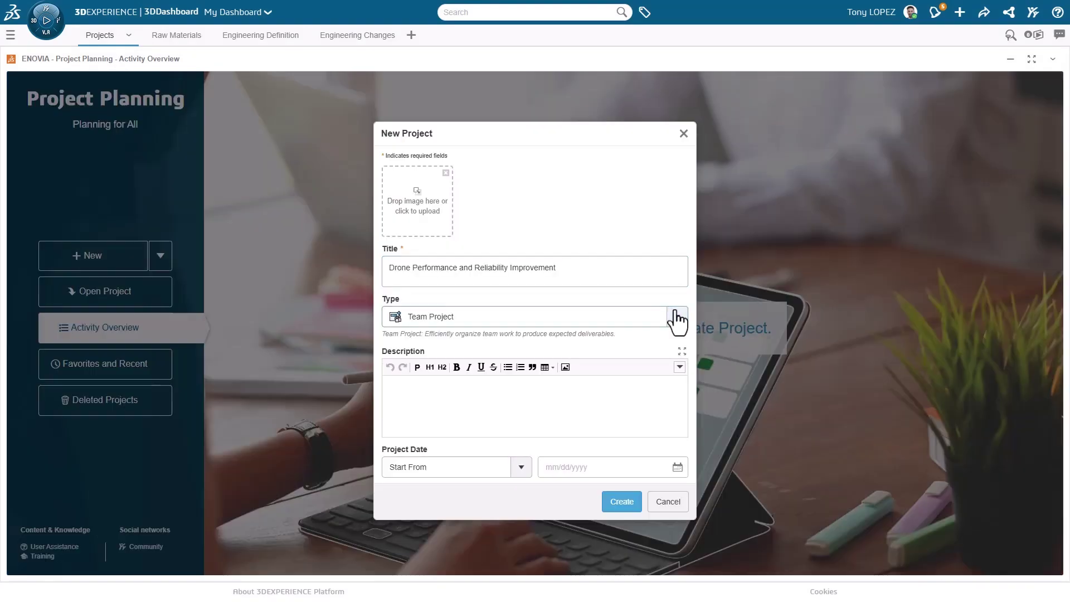
pyautogui.click(677, 316)
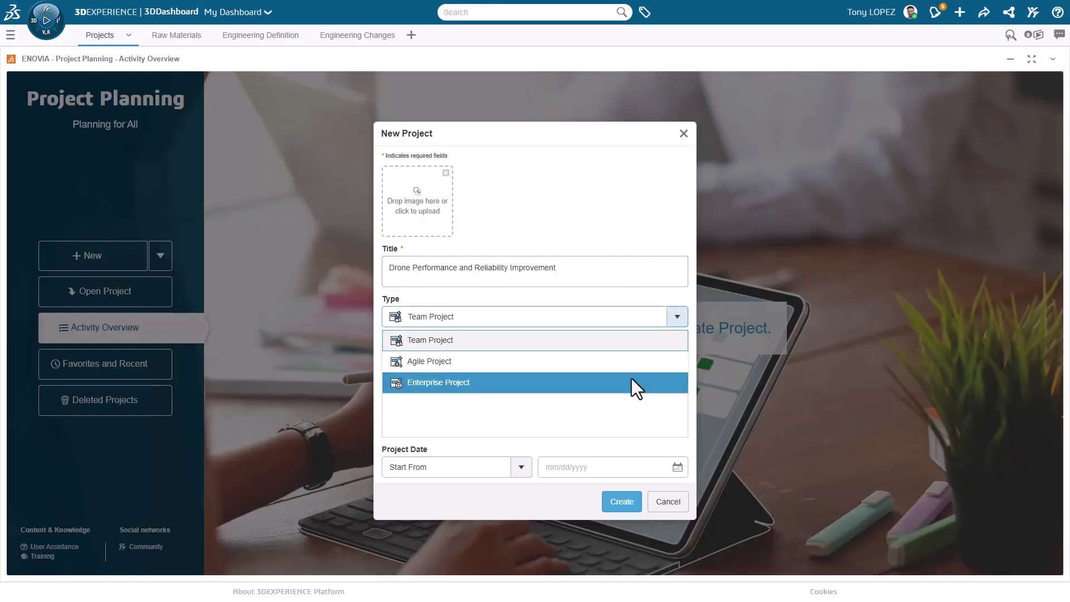
pyautogui.click(631, 382)
pyautogui.click(616, 393)
pyautogui.write("Enhance the existing drone's flight performance, battery efficiency, and obstacle avoidance system to increase flight time and safety.")
pyautogui.click(623, 502)
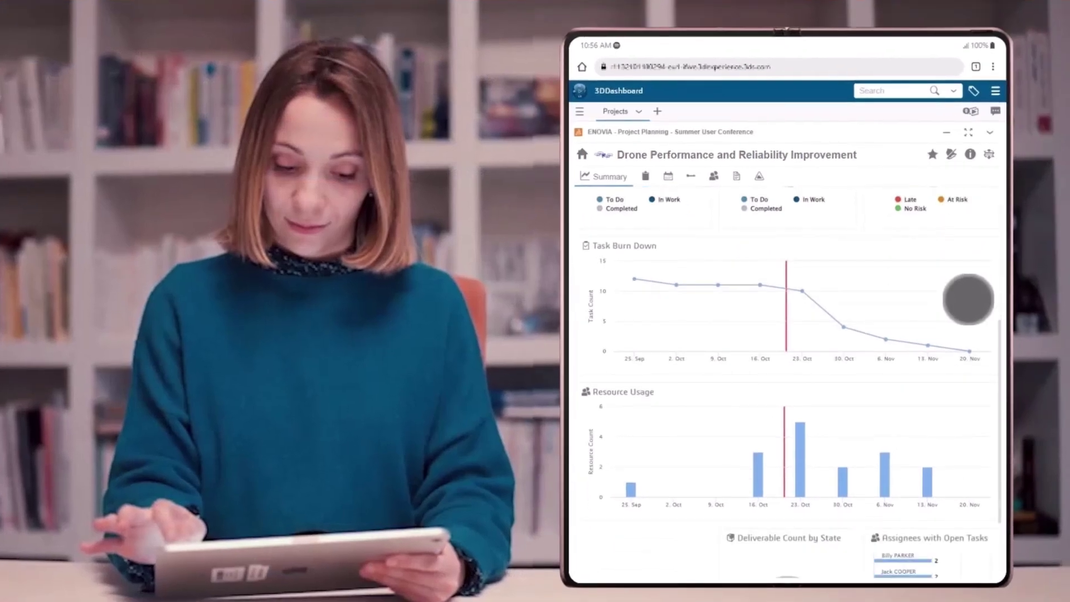
pyautogui.scroll(-3, 967, 298)
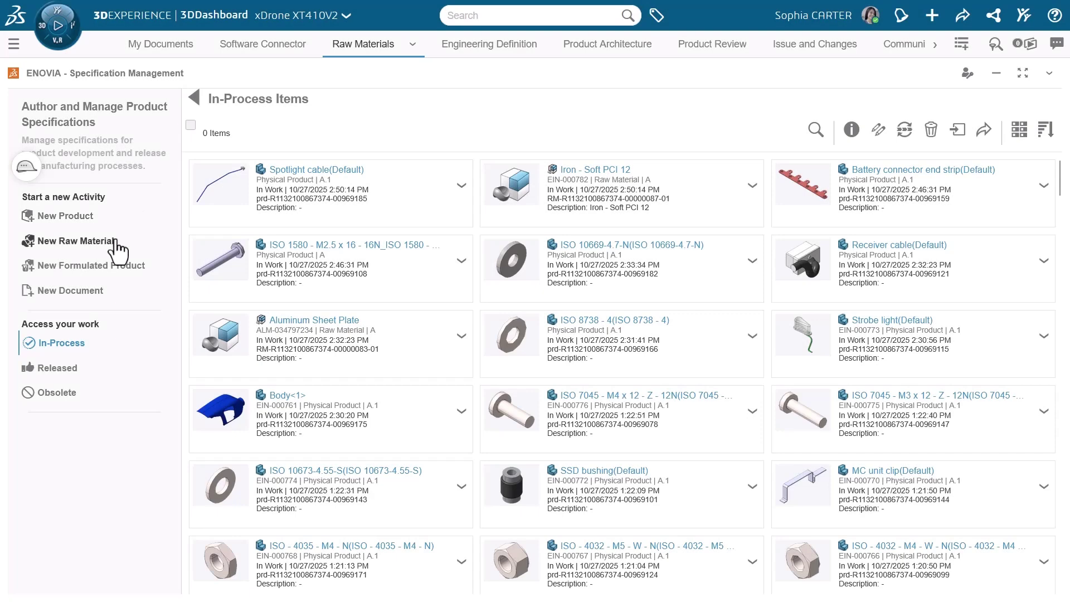
# Start a Raw Material type raw material, then view Aluminum Sheet Plate's manufacturer equivalent items
pyautogui.click(112, 243)
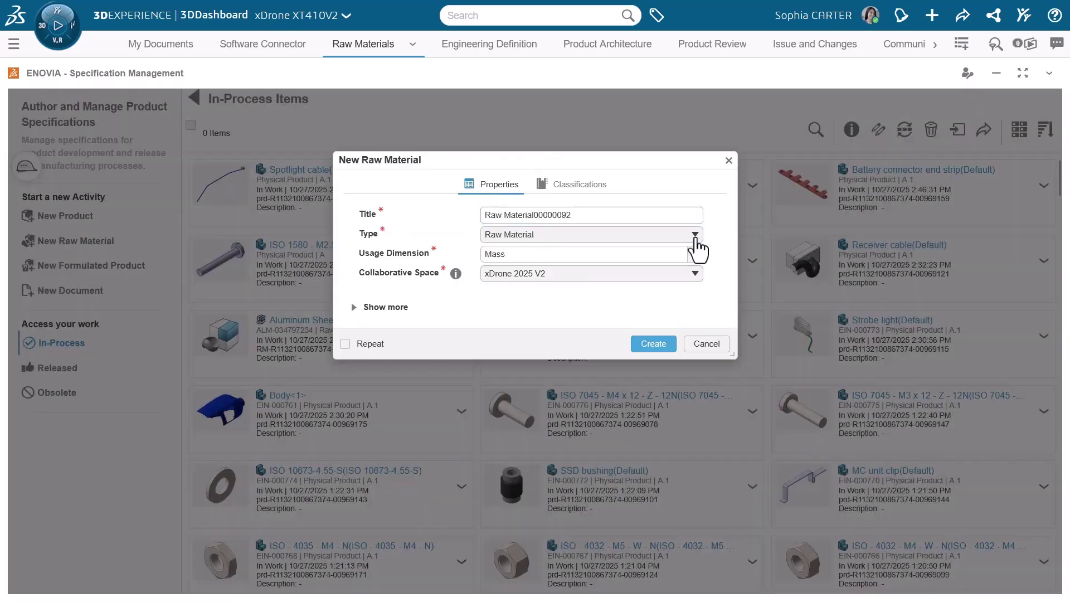
pyautogui.click(695, 235)
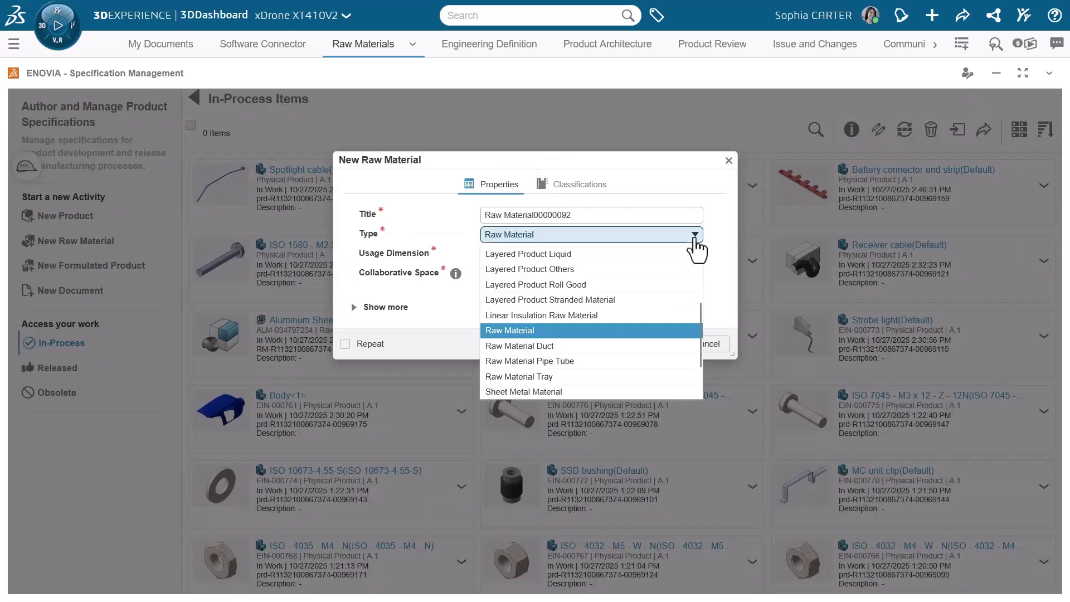
pyautogui.click(694, 236)
pyautogui.click(694, 255)
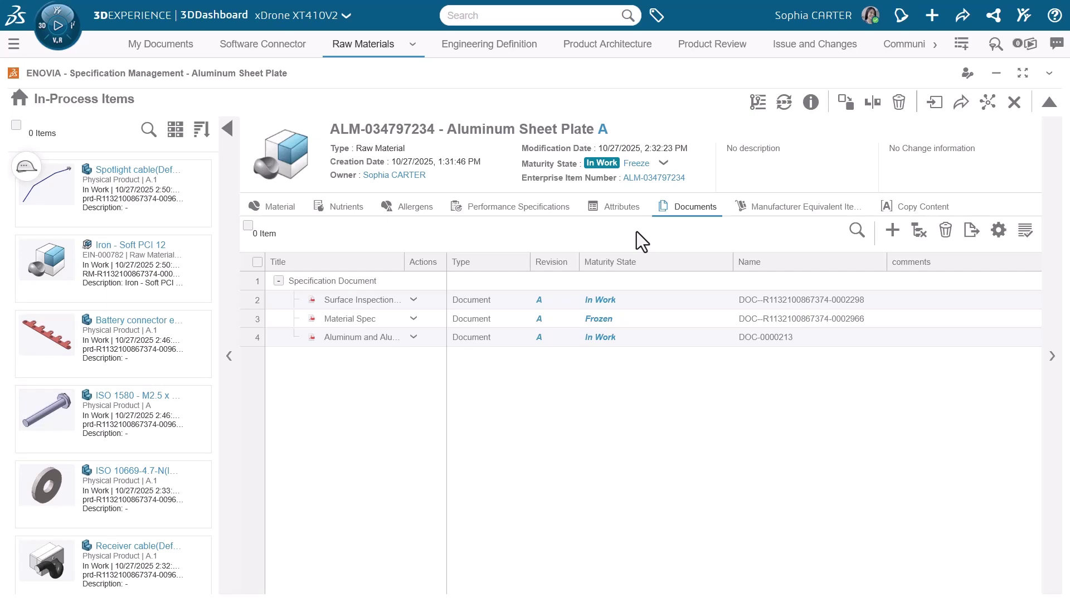
pyautogui.click(789, 207)
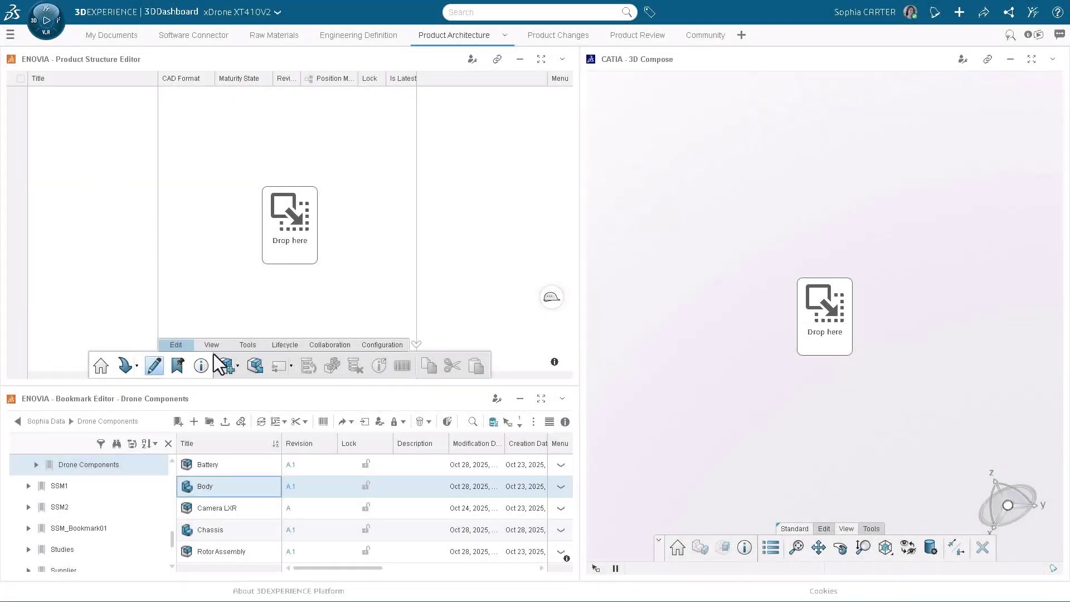
# Create a new product titled XDrone XT410V2
pyautogui.click(222, 364)
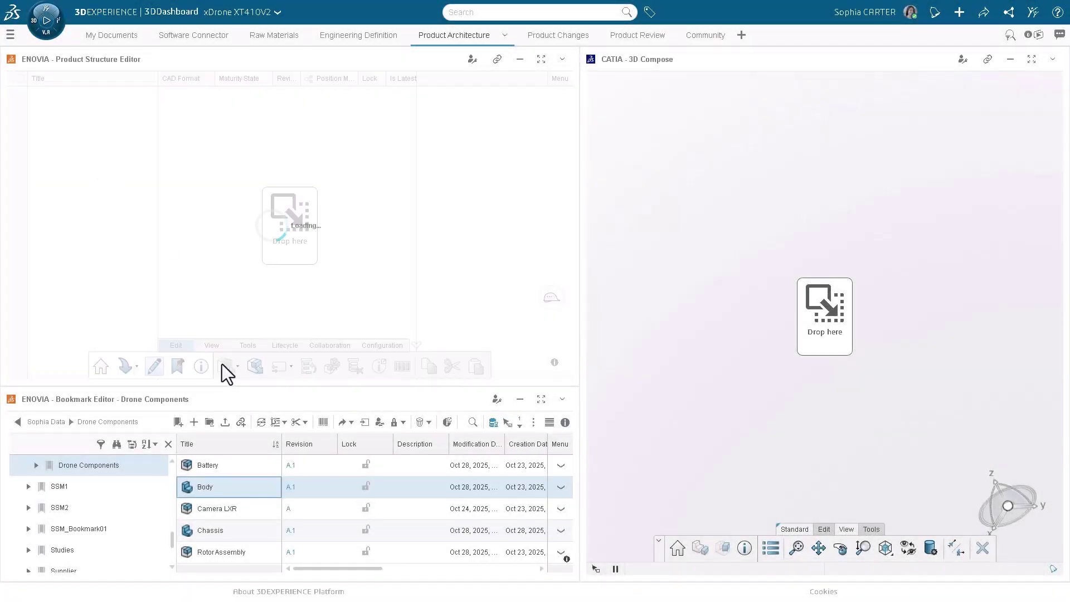
pyautogui.write('XDrone XT410V2')
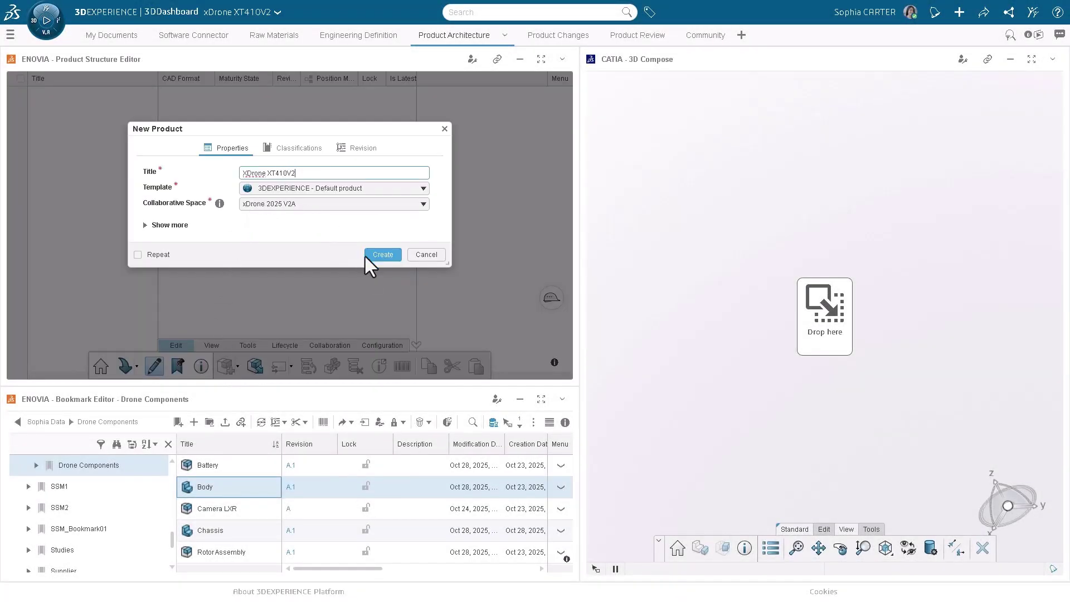
pyautogui.click(370, 255)
# Insert Body, Rotor Assembly and Camera LXR under XDrone XT410V2 and maximize 3D Compose
pyautogui.moveTo(234, 487); pyautogui.dragTo(188, 128)
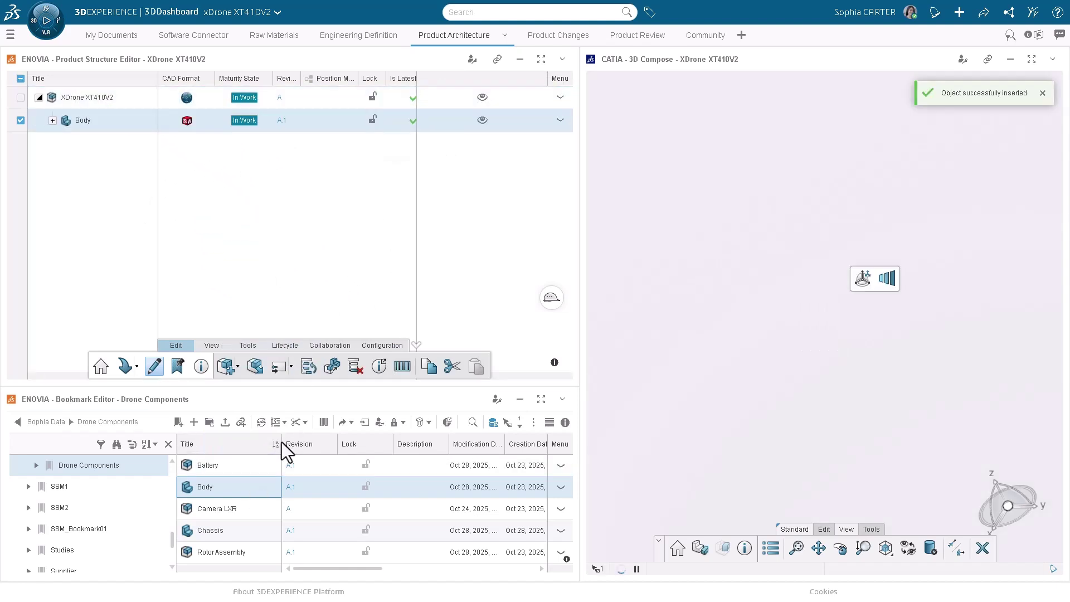
pyautogui.click(216, 553)
pyautogui.moveTo(222, 557); pyautogui.dragTo(111, 129)
pyautogui.moveTo(250, 510); pyautogui.dragTo(136, 108)
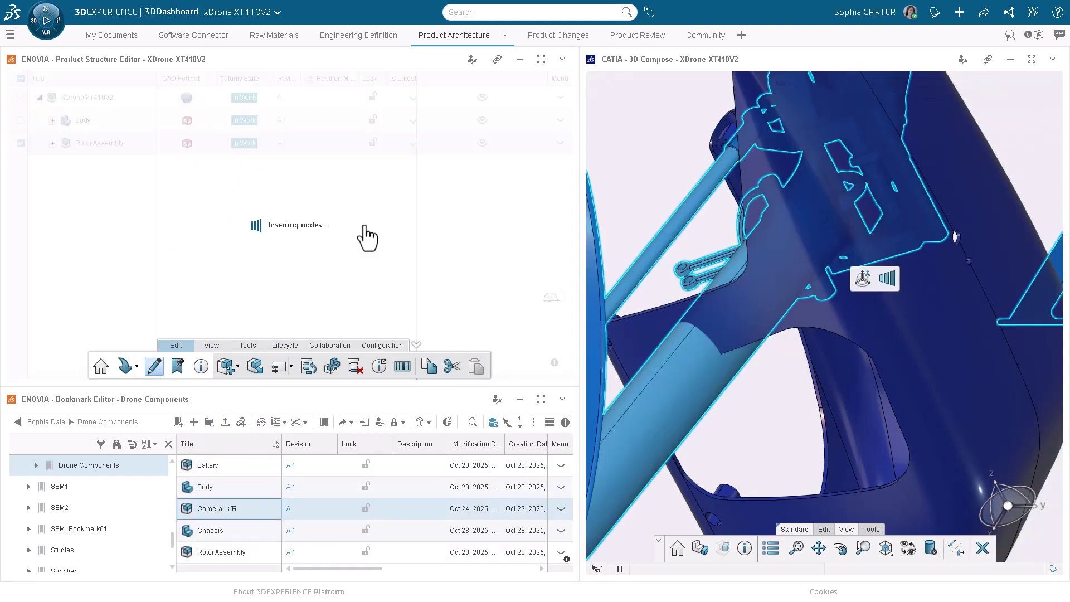
pyautogui.doubleClick(821, 60)
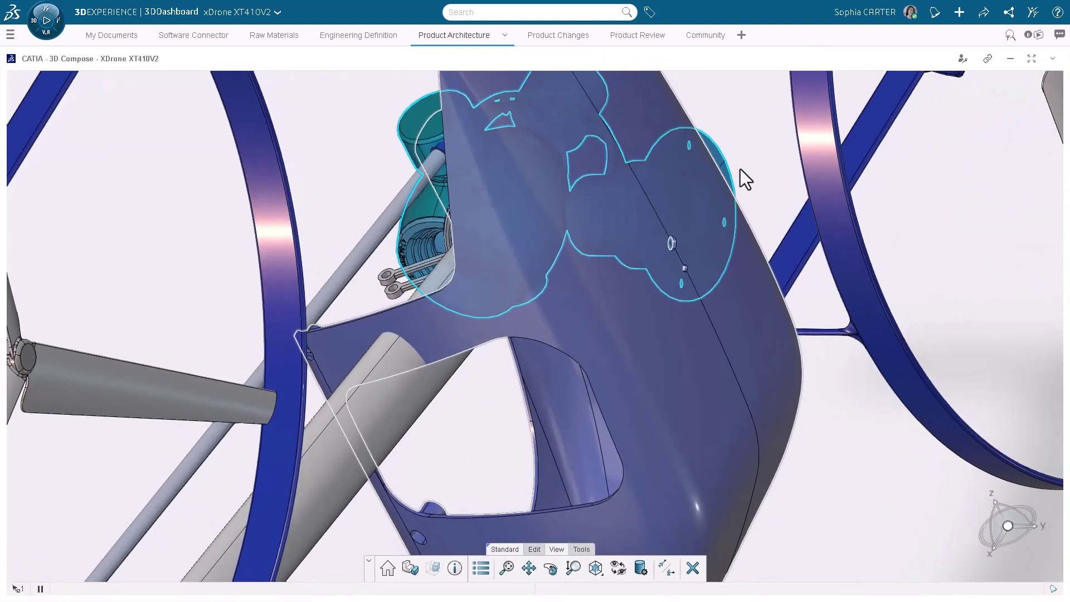
# Translate the drone's arm tube by 25.237, -85.62, 61.763 mm and save the position
pyautogui.click(506, 568)
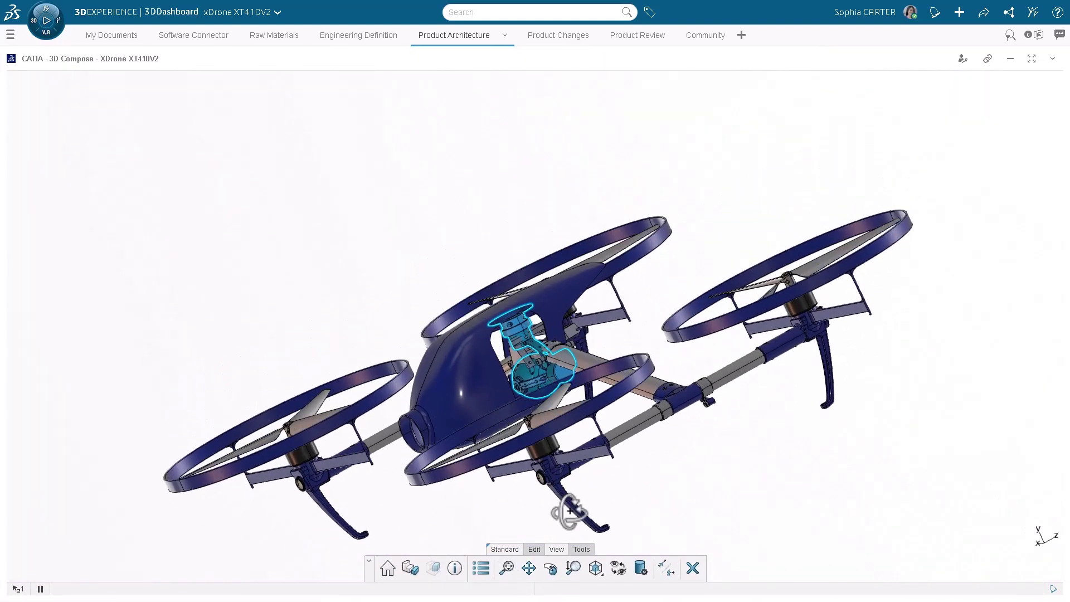
pyautogui.click(574, 368)
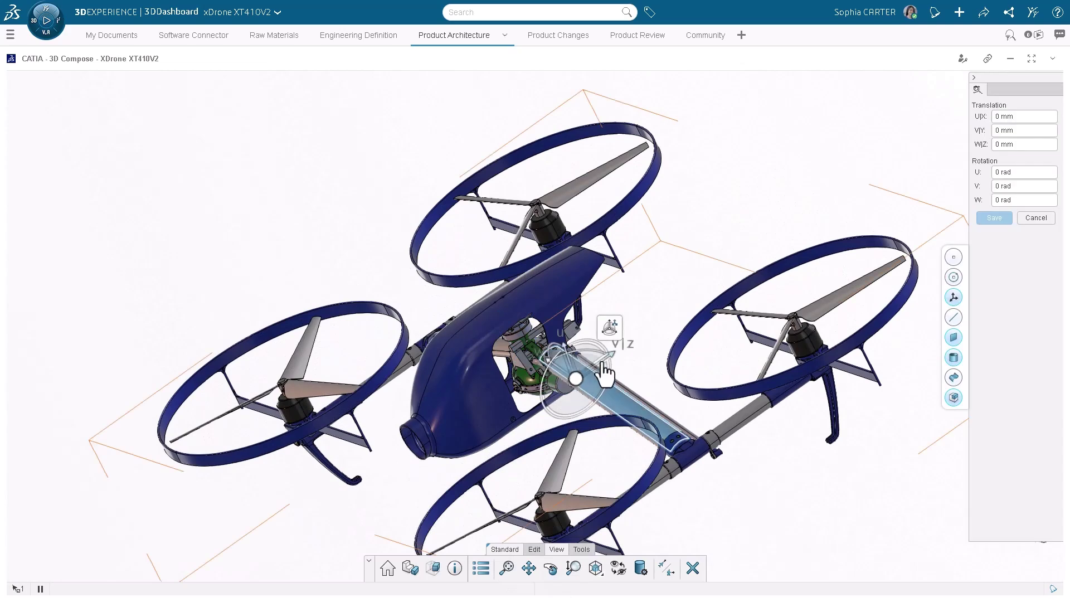
pyautogui.moveTo(595, 385); pyautogui.dragTo(501, 369)
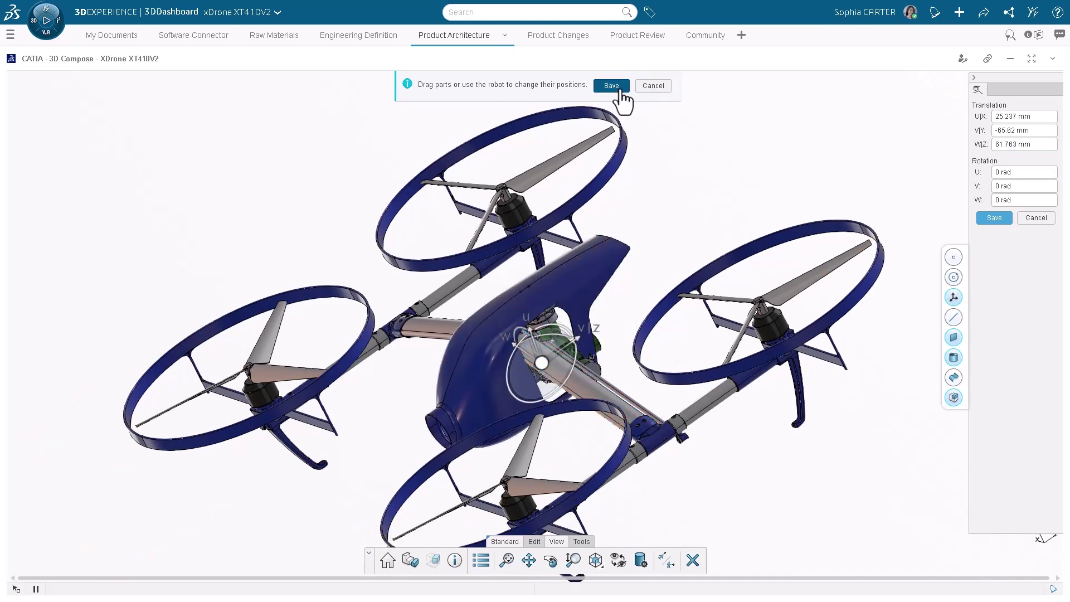
pyautogui.click(611, 86)
pyautogui.moveTo(406, 410); pyautogui.dragTo(272, 397, button='middle')
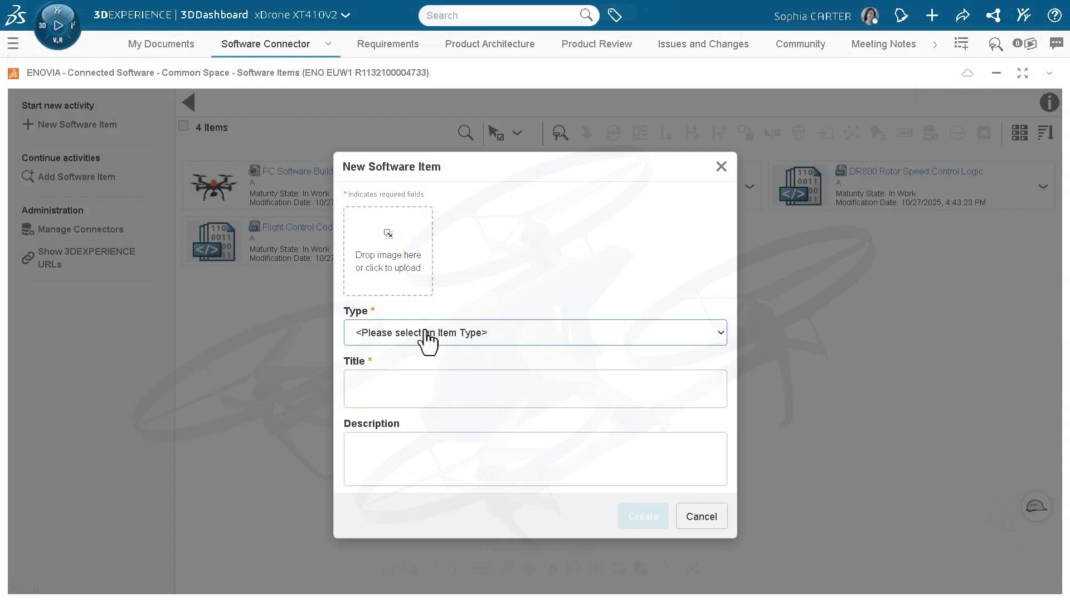
# Create the Drone Flight & Navigation Control Software item as a Physical Product
pyautogui.click(430, 335)
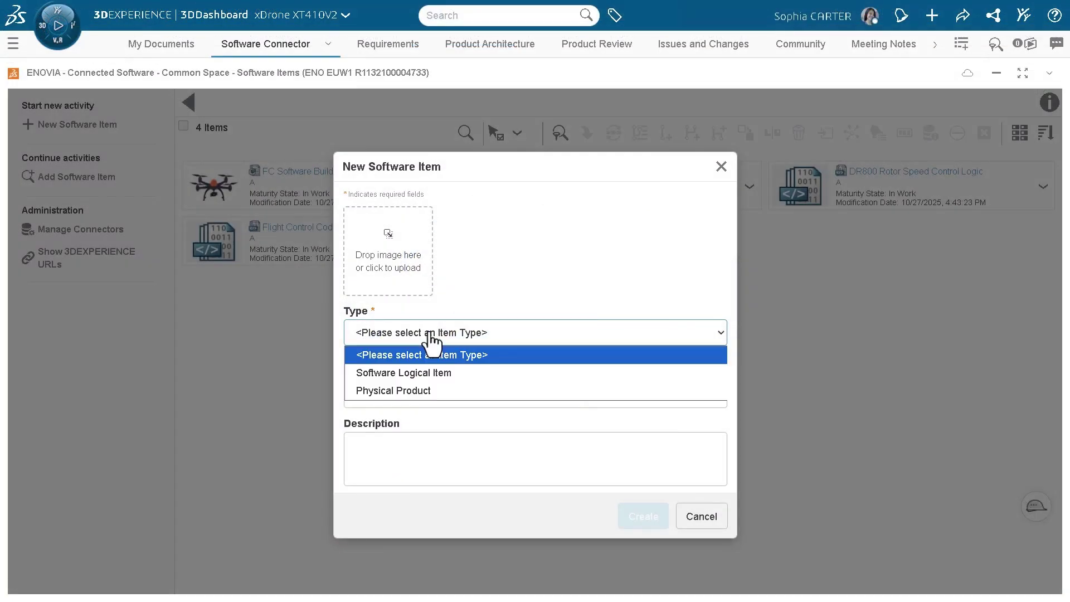
pyautogui.click(426, 390)
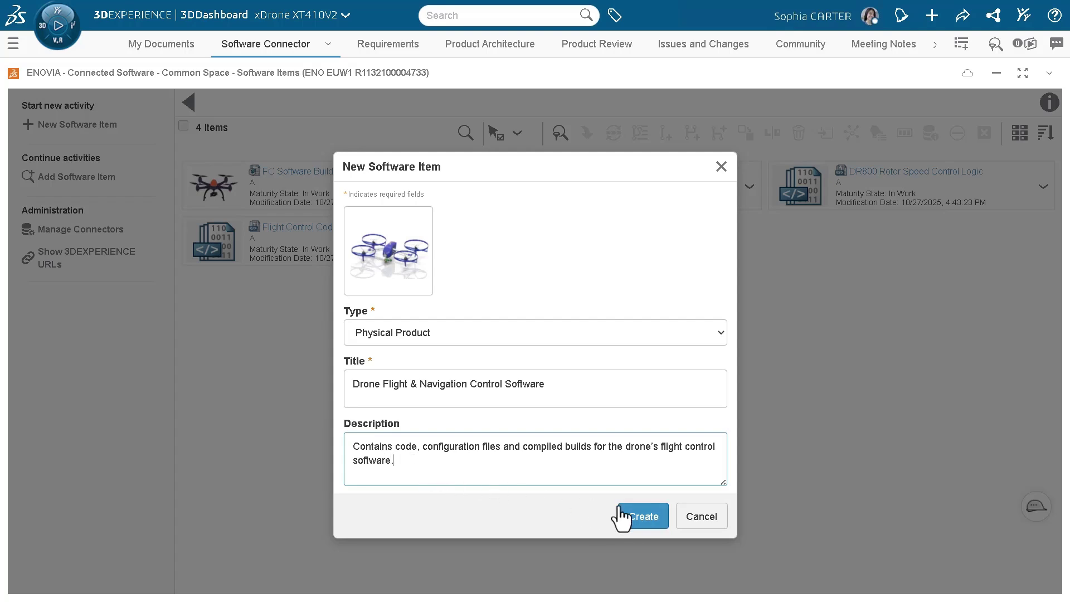
pyautogui.click(634, 515)
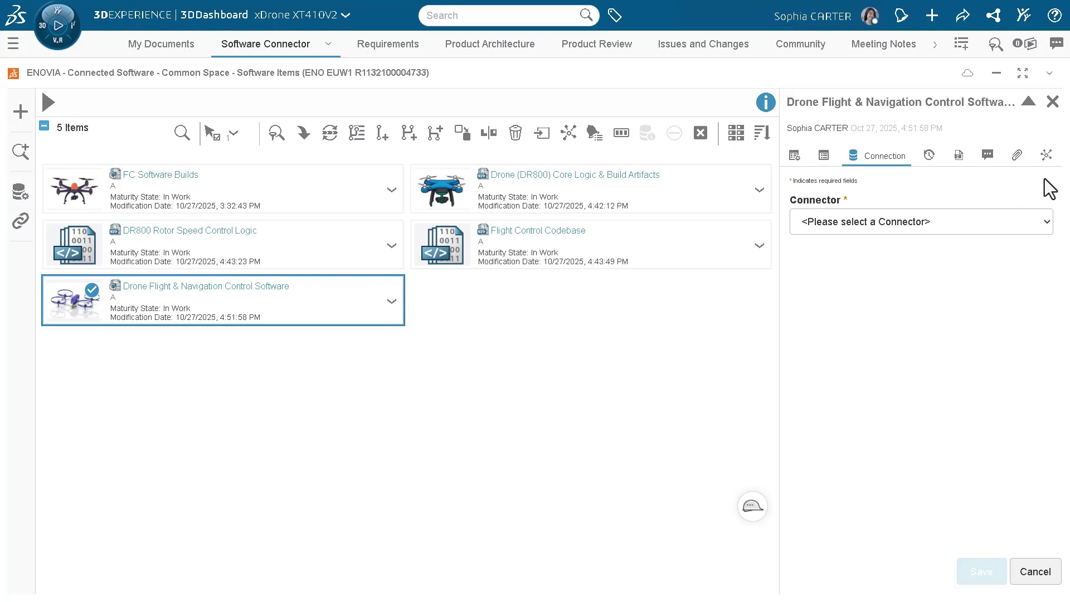
# Connect the software item to the Drone GIT for Flight Controller System connector
pyautogui.click(1015, 221)
pyautogui.click(938, 260)
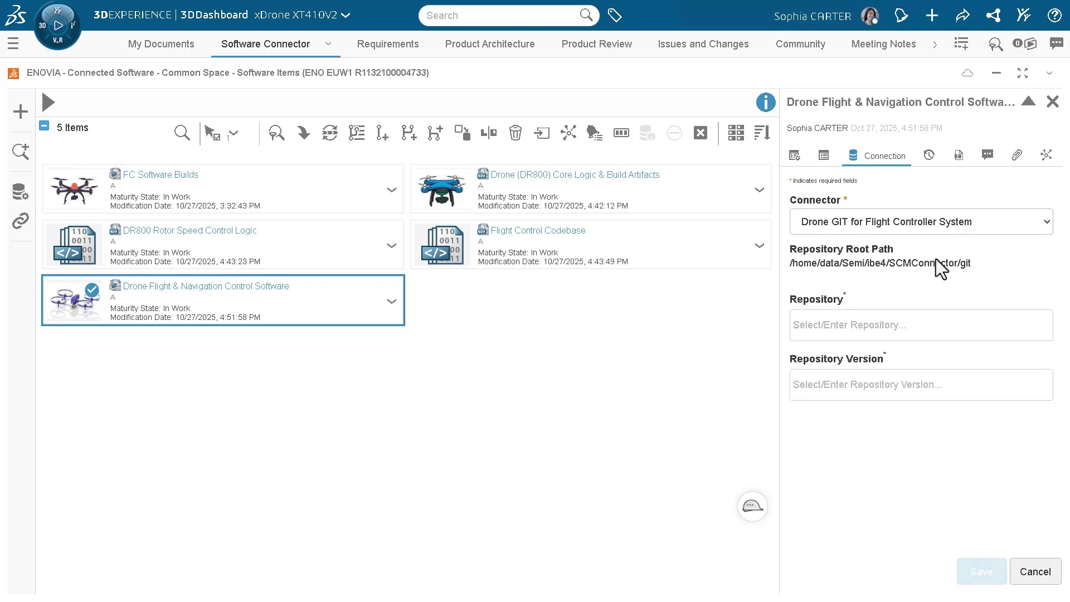
pyautogui.click(976, 574)
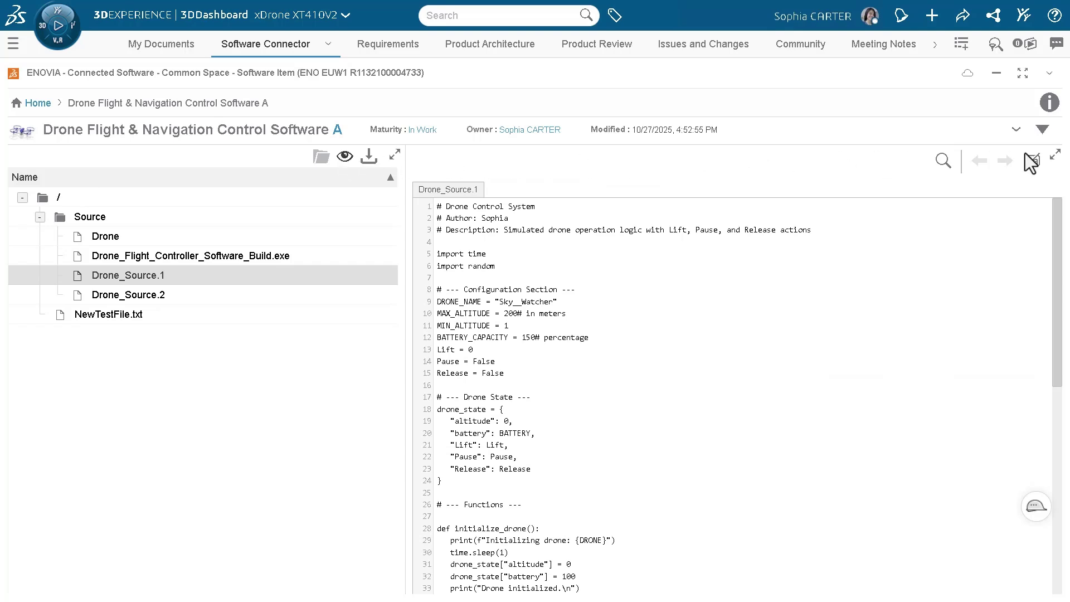
# Highlight every occurrence of 'Lift' in Drone_Source.1's code preview
pyautogui.click(1058, 158)
pyautogui.click(944, 160)
pyautogui.write('Lift')
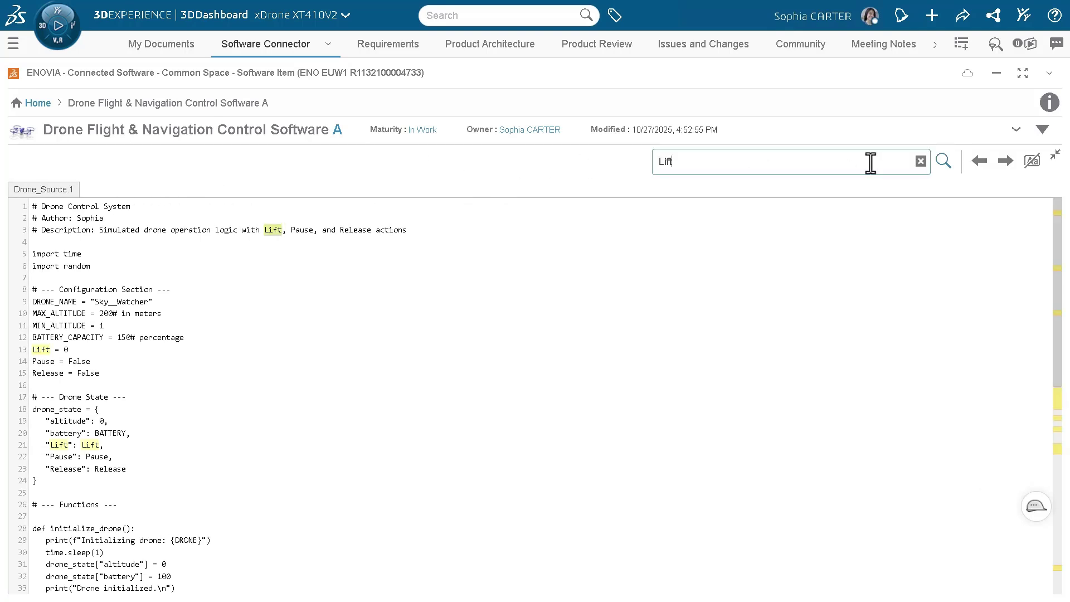
# Drag the software item into the xDrone XT410V2 Engineering Release structure
pyautogui.scroll(-2, 638, 392)
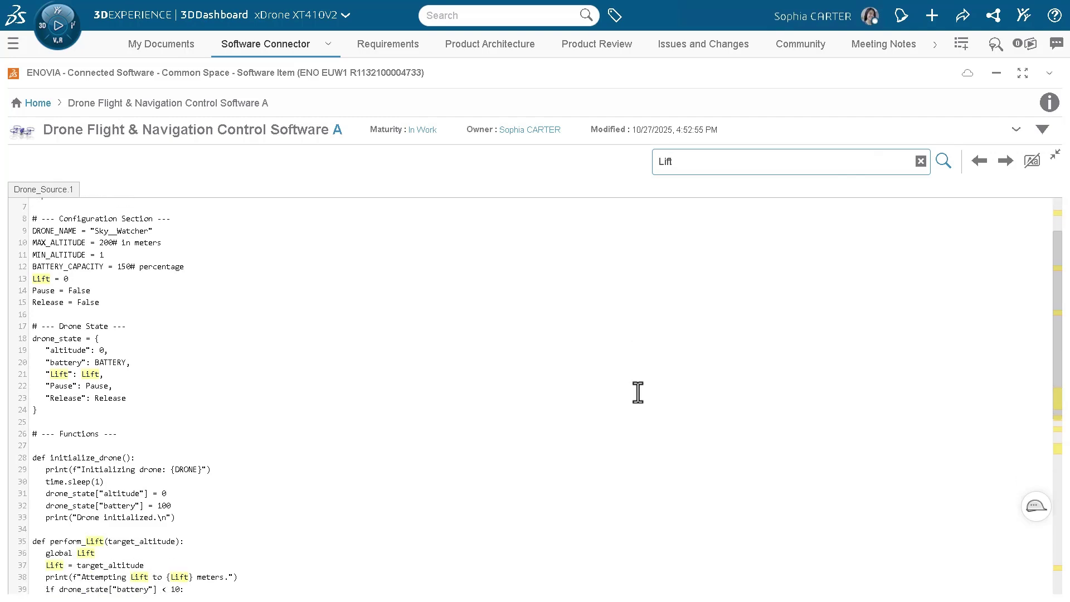
pyautogui.moveTo(52, 144); pyautogui.dragTo(143, 192)
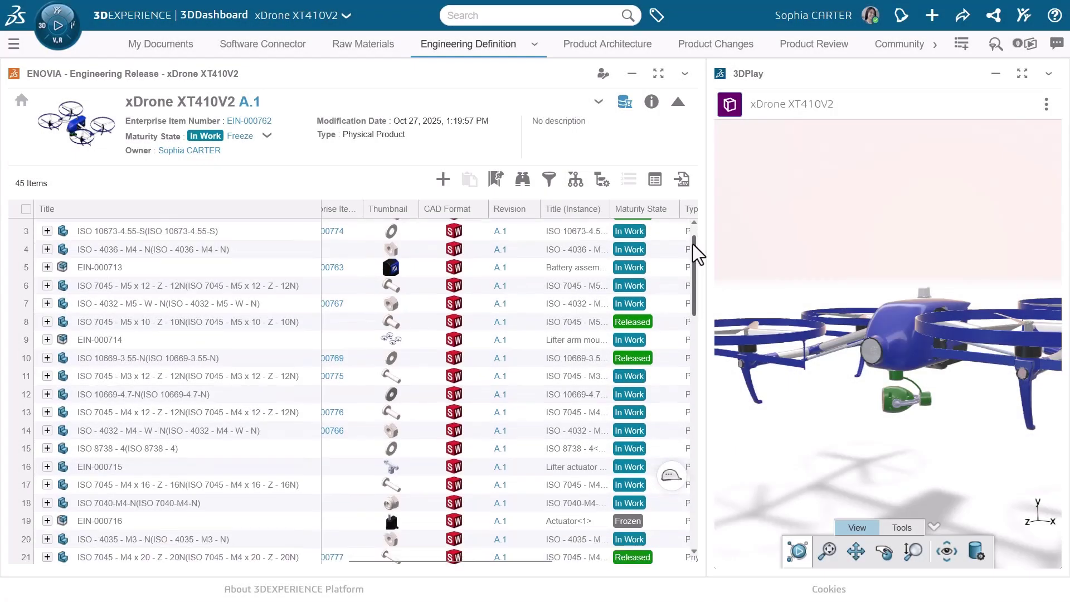
pyautogui.moveTo(697, 254); pyautogui.dragTo(696, 493)
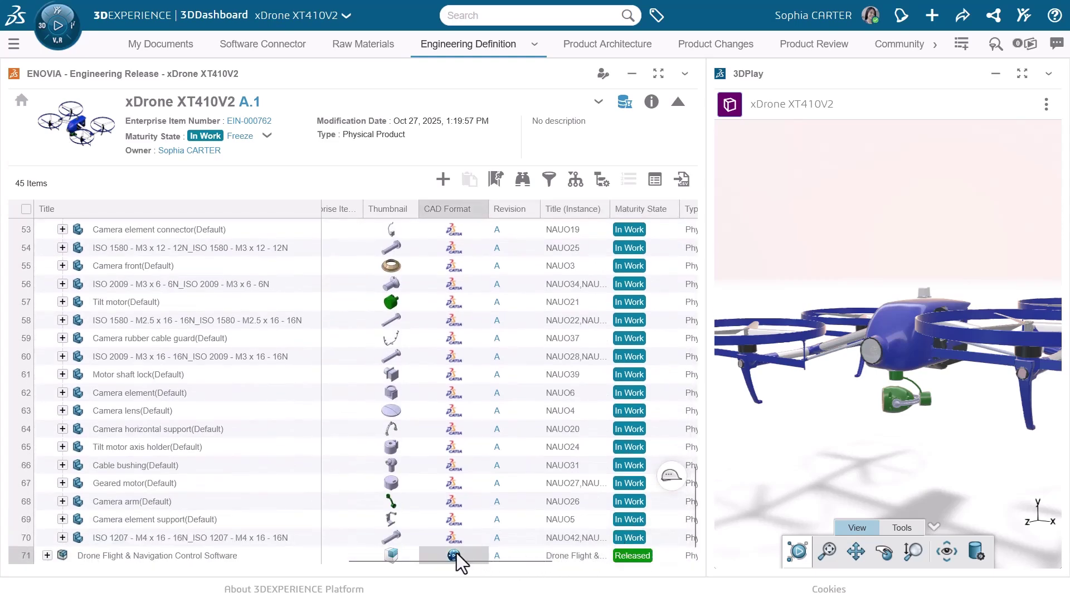
# Begin a New Product titled GPS Stand in the xDrone XT410V2 structure
pyautogui.scroll(5, 463, 557)
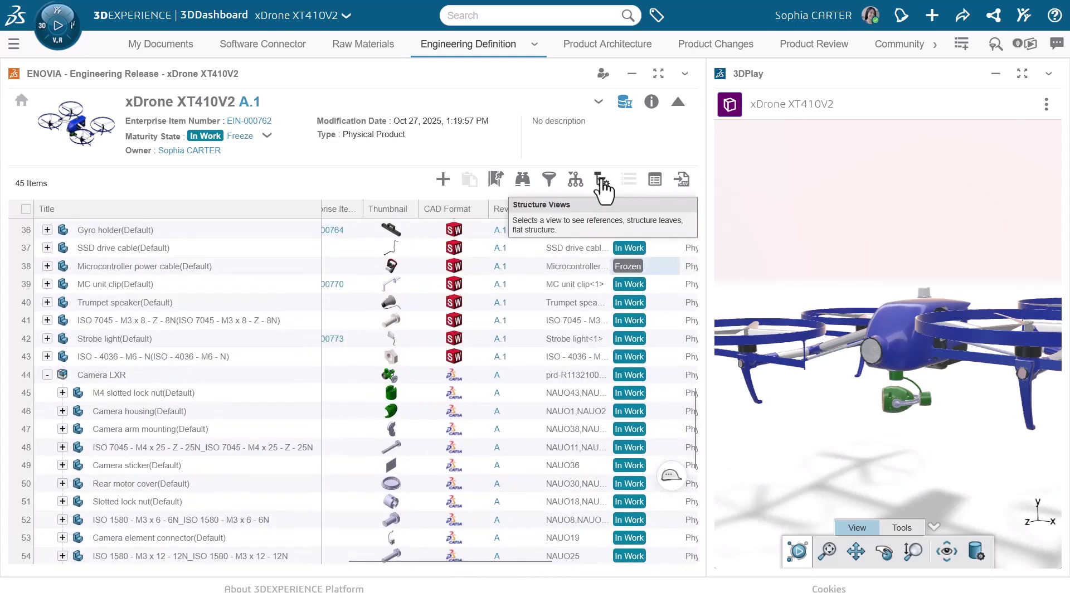
pyautogui.click(599, 178)
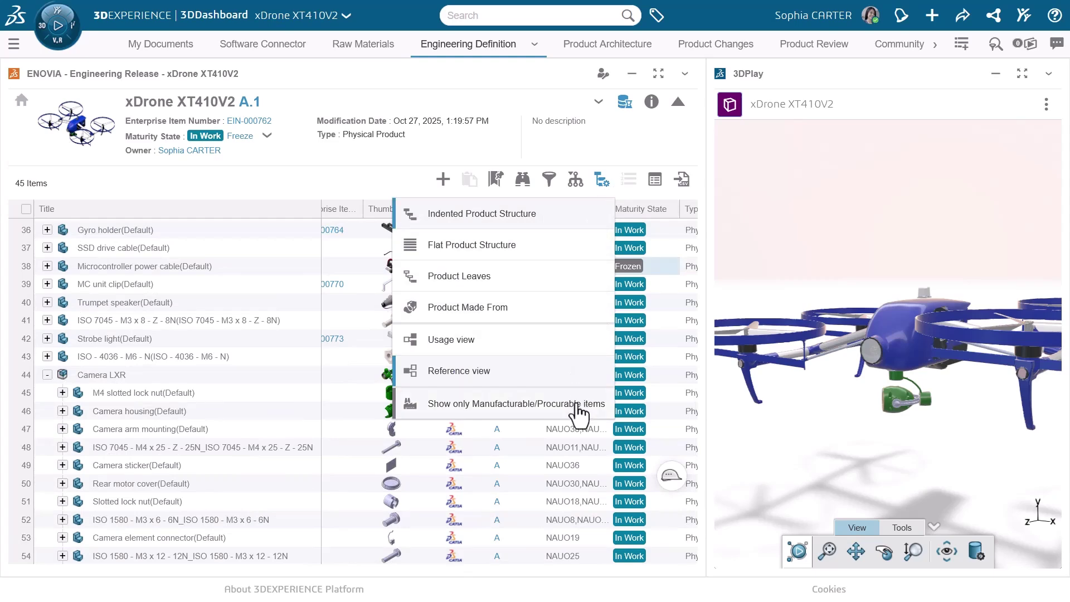
pyautogui.click(444, 179)
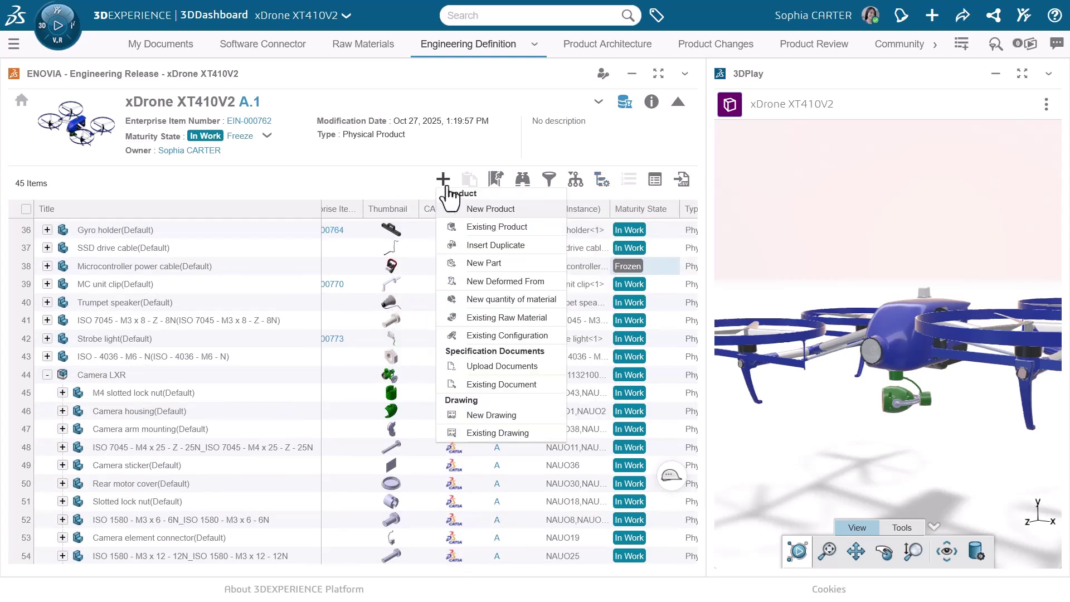
pyautogui.click(467, 210)
pyautogui.write('GPS Stand')
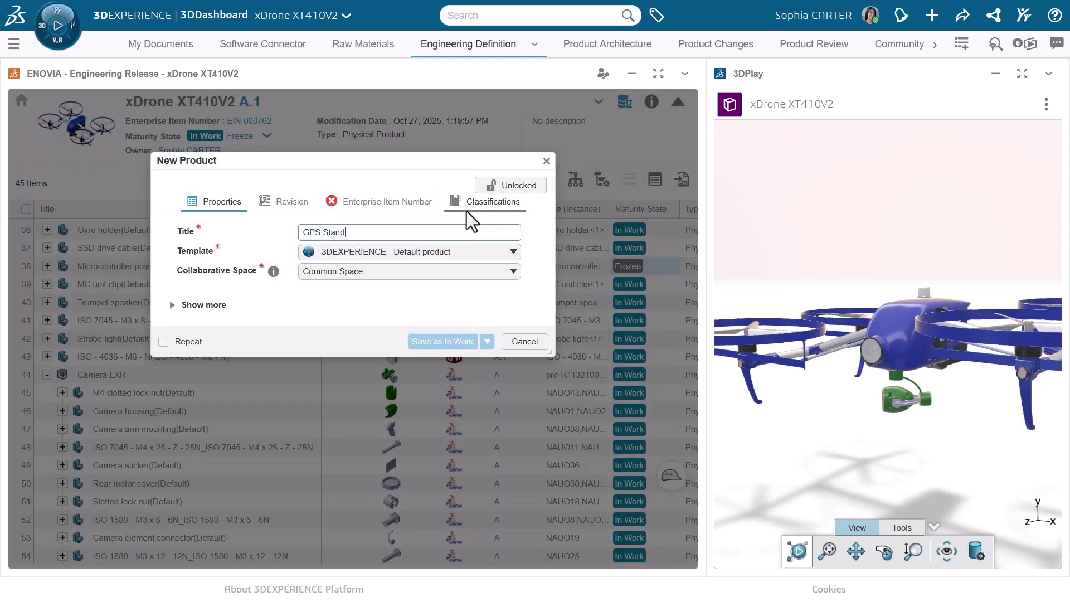
pyautogui.click(513, 252)
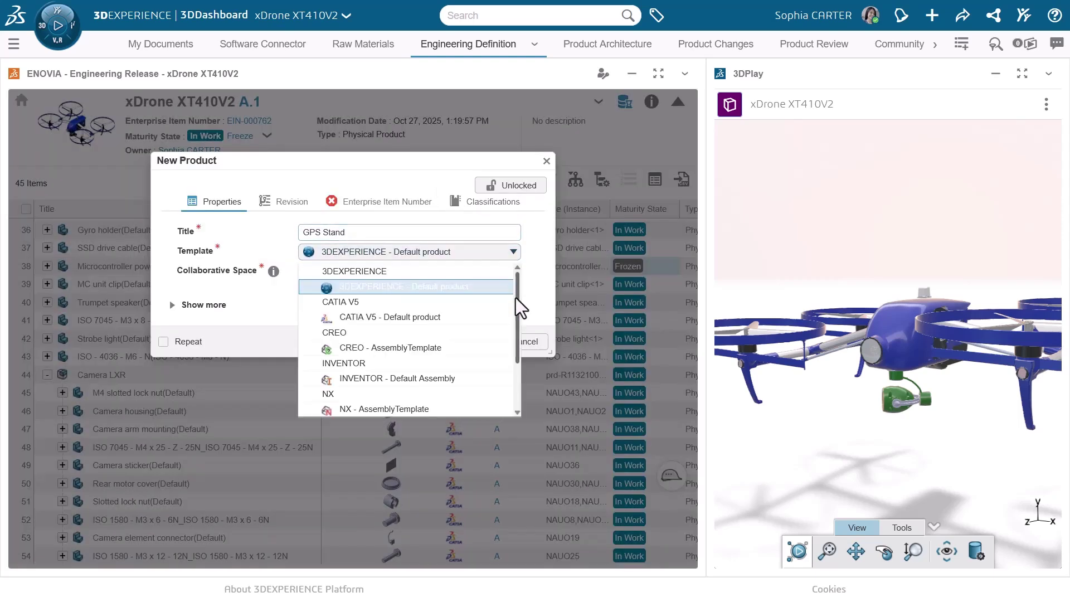
# Base GPS Stand on SOLIDWORKS - Default Assembly, auto-number its EIN, and save In Work
pyautogui.moveTo(516, 298); pyautogui.dragTo(516, 352)
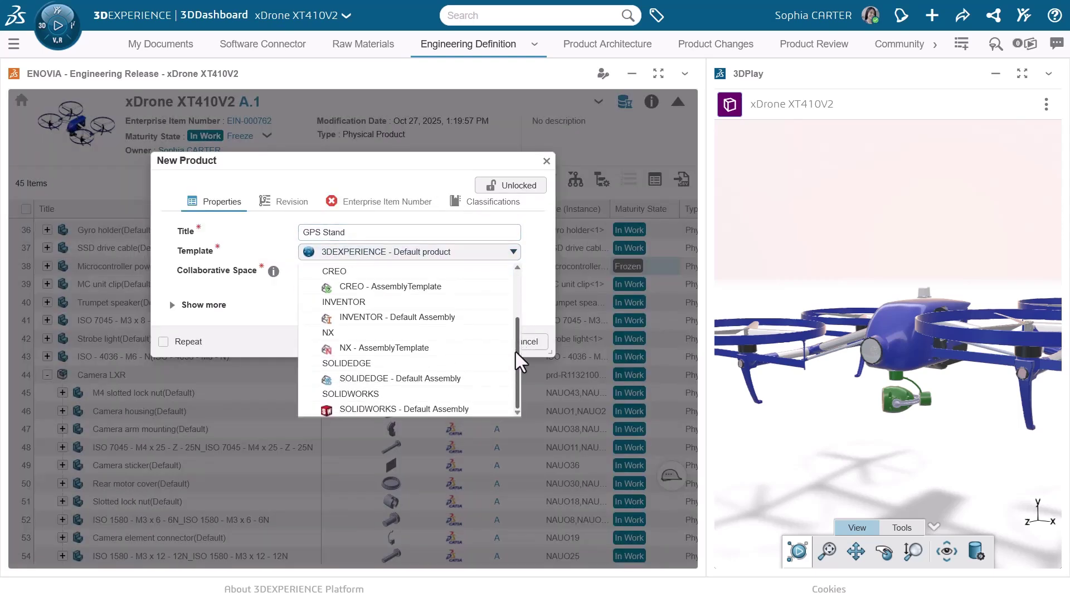
pyautogui.click(486, 408)
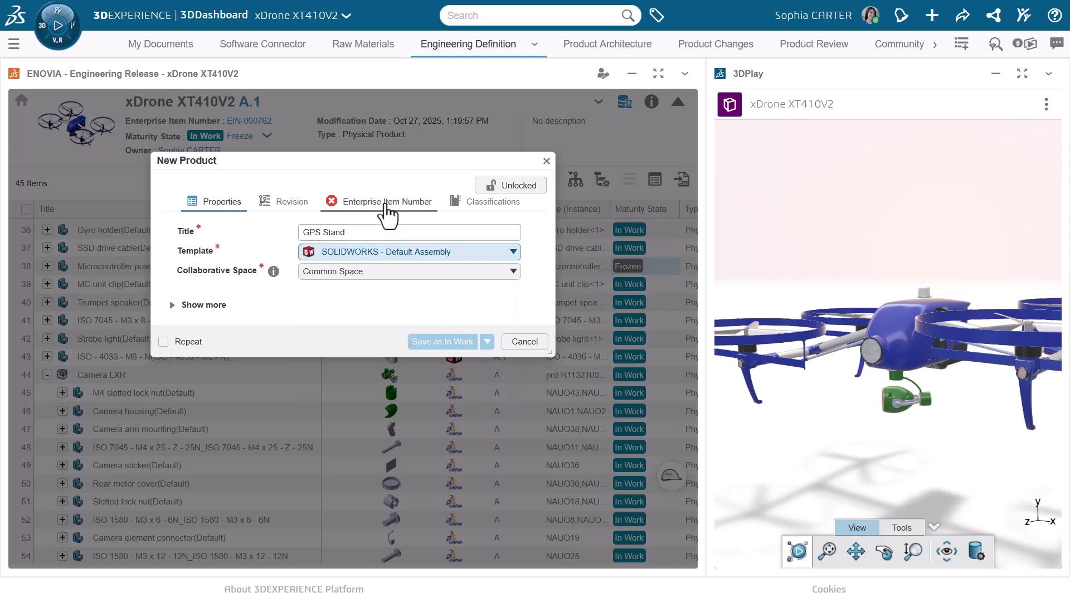
pyautogui.click(386, 203)
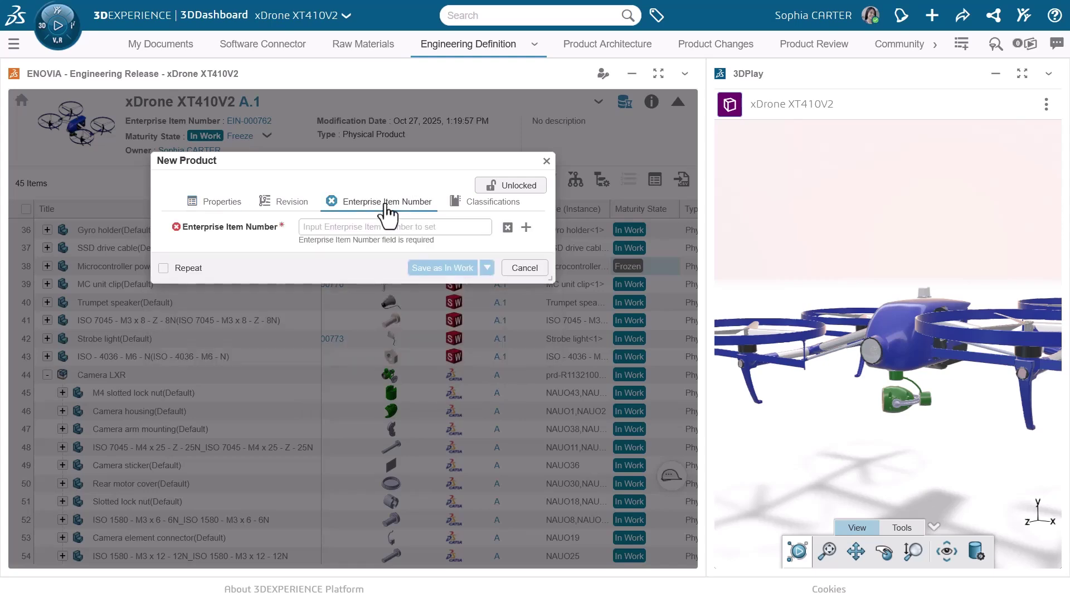
pyautogui.click(526, 229)
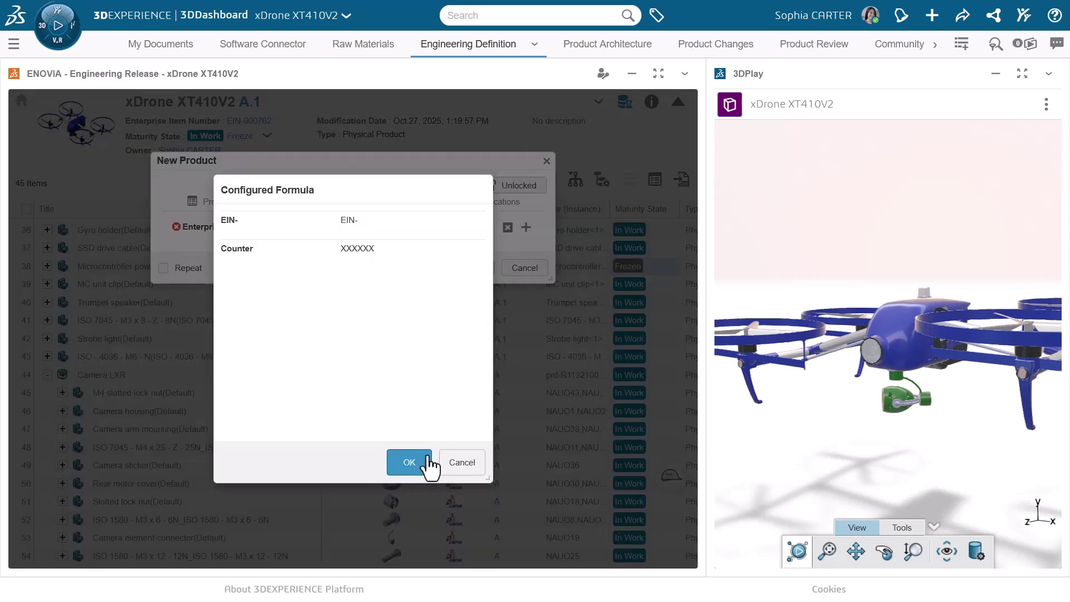
pyautogui.click(410, 462)
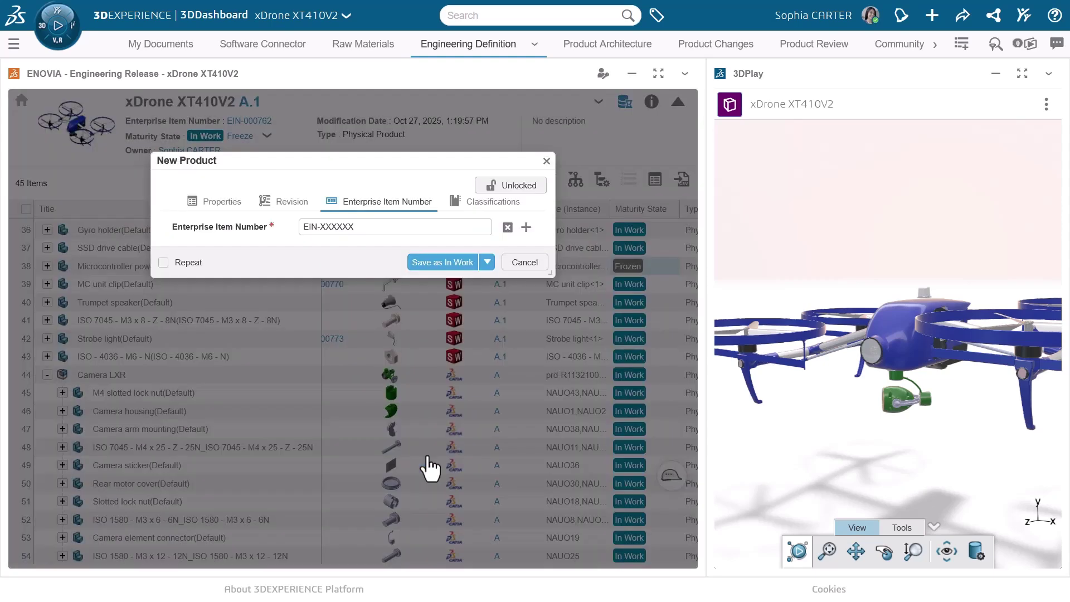
pyautogui.click(458, 268)
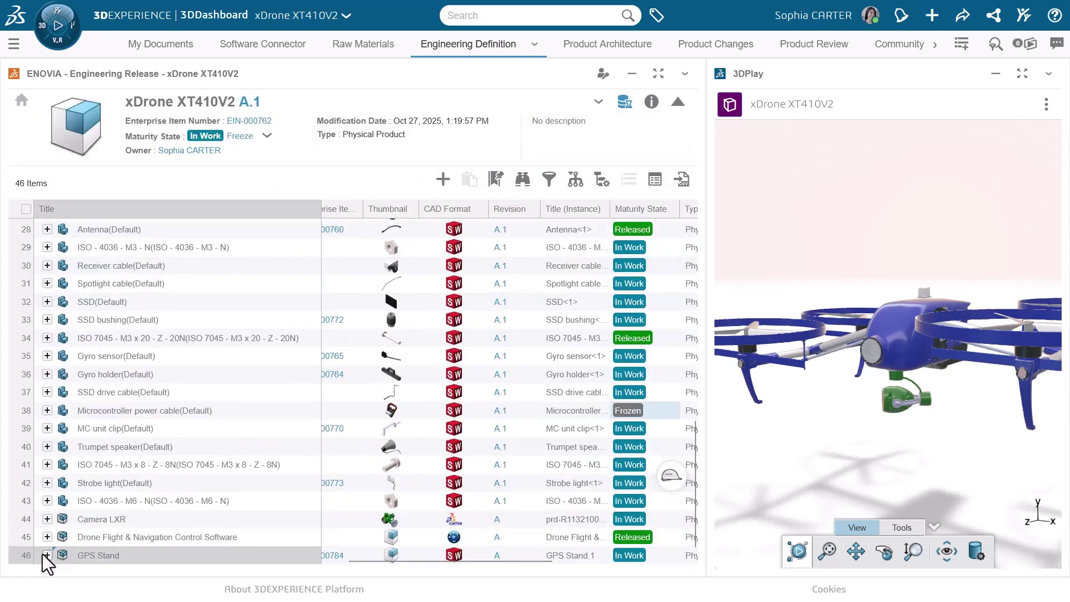
# Select the drone body and expand the engineering release to full screen
pyautogui.click(906, 338)
pyautogui.click(651, 106)
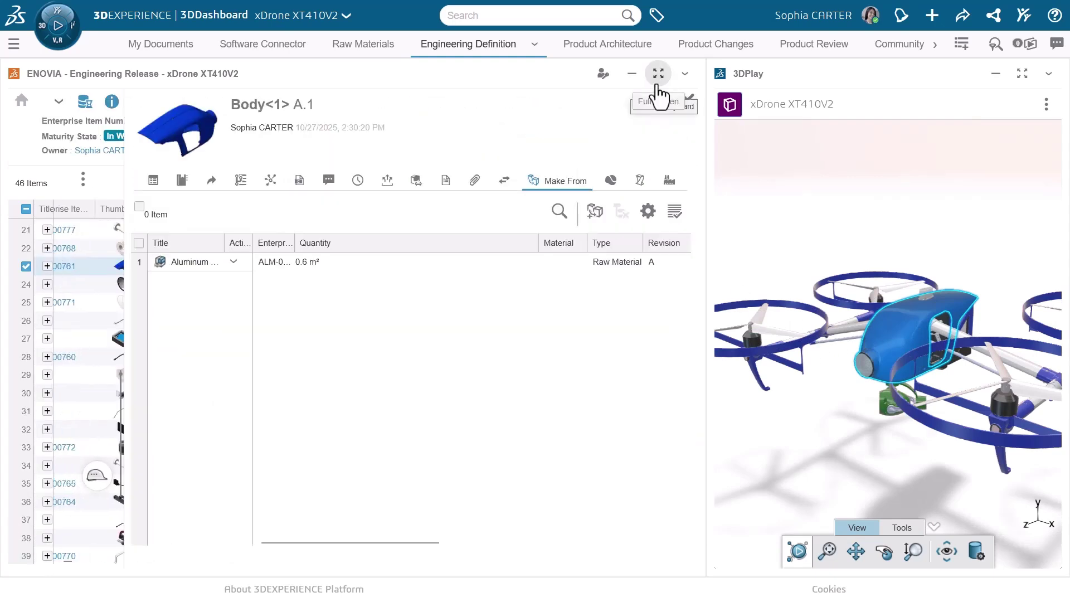
pyautogui.click(658, 88)
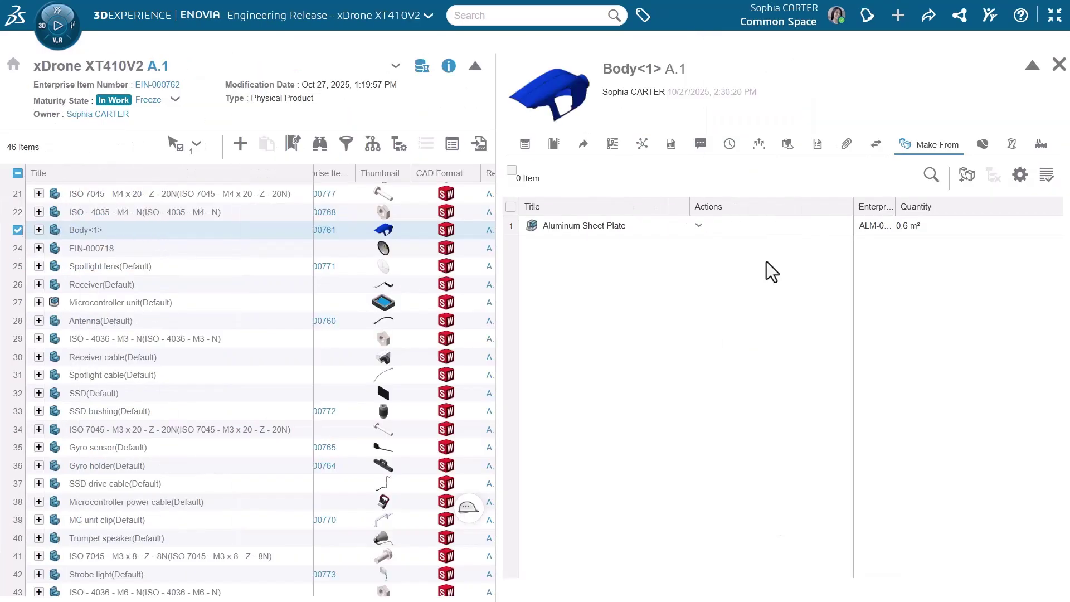
pyautogui.click(1059, 66)
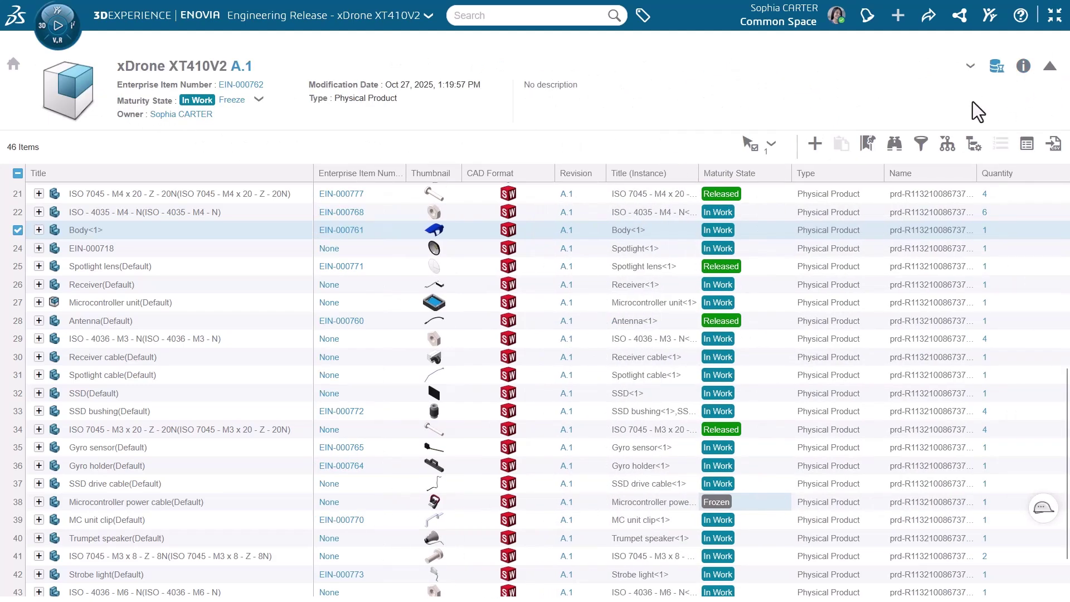
# Show the structure as a Flat Product Structure and open Iron - Soft PCI 12's quantity details
pyautogui.click(973, 146)
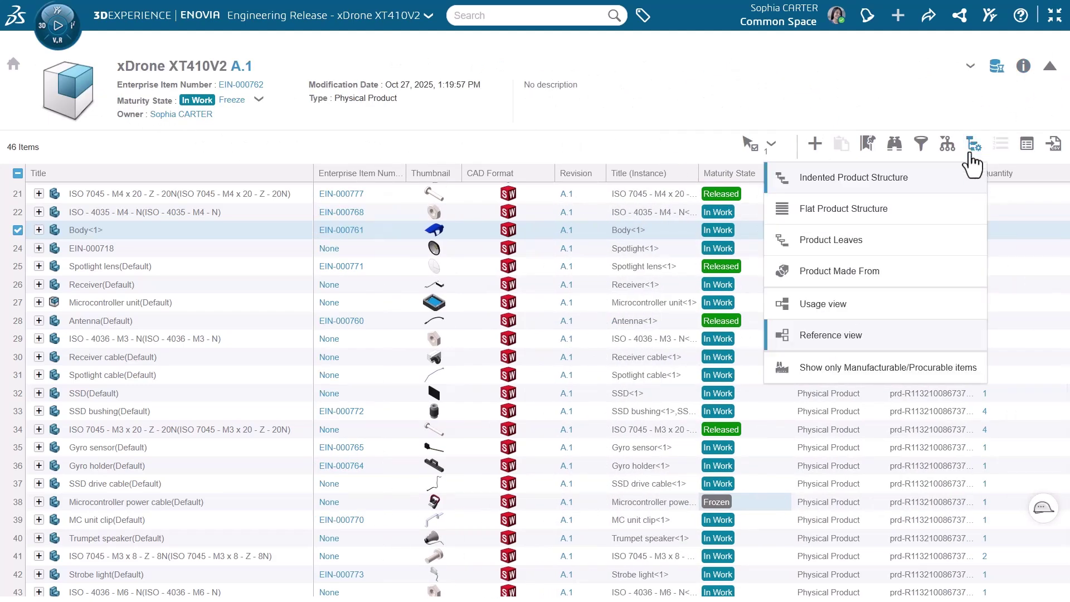
pyautogui.click(878, 240)
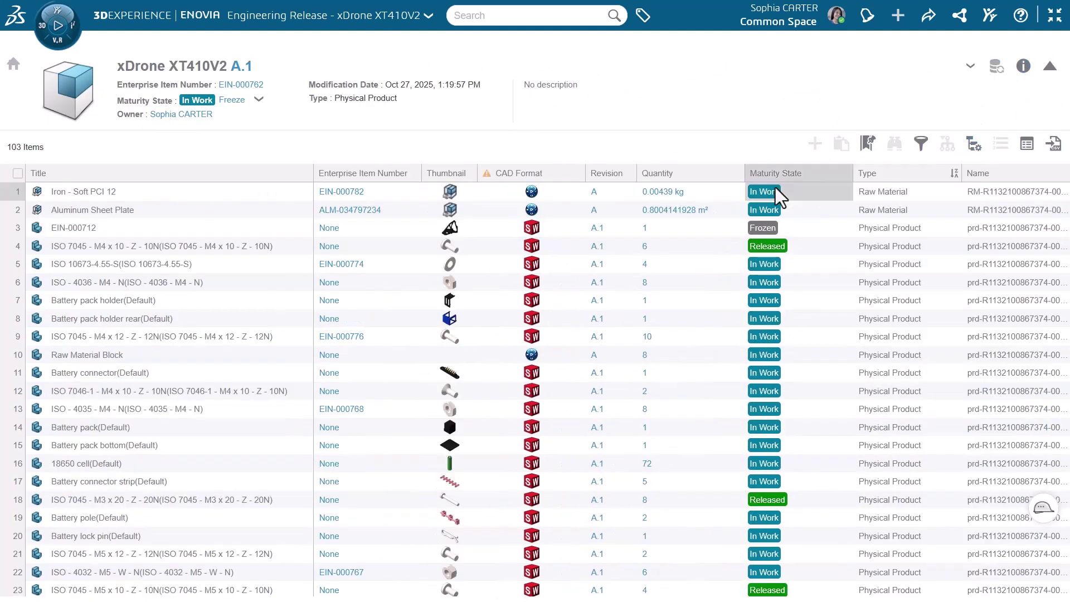
pyautogui.click(667, 195)
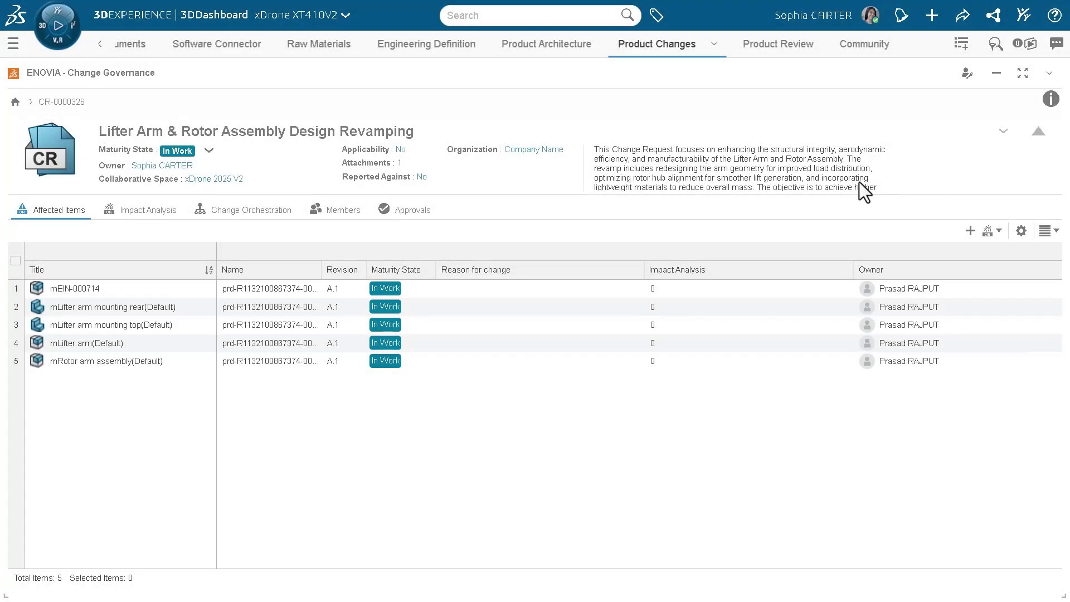
# Record the rear mount's mounting-pad reason, validation effort 10, implementation effort 35, risk 3-Moderate
pyautogui.click(145, 210)
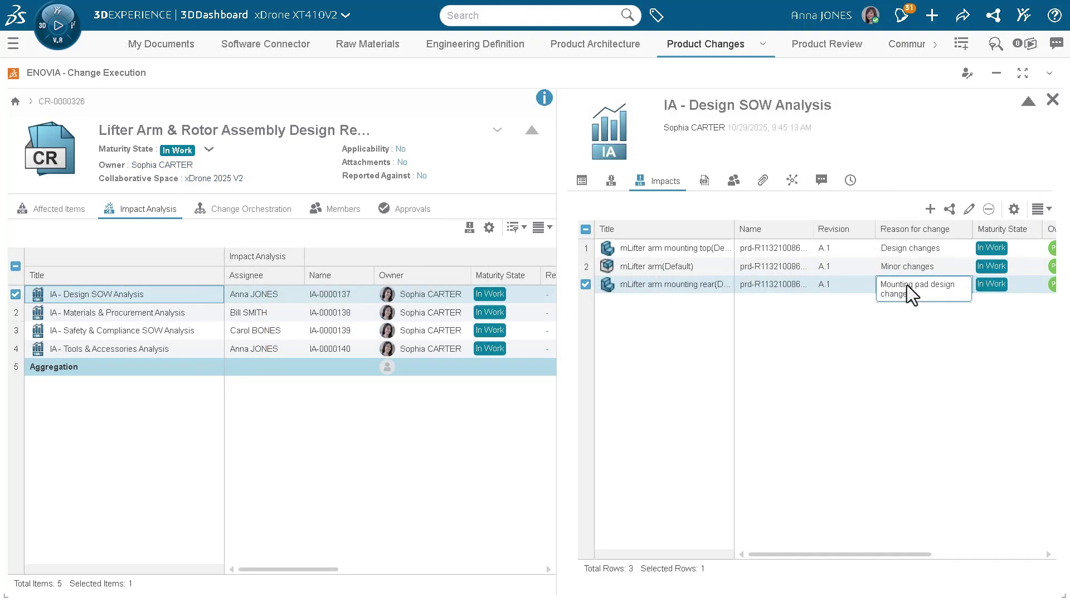
pyautogui.click(907, 285)
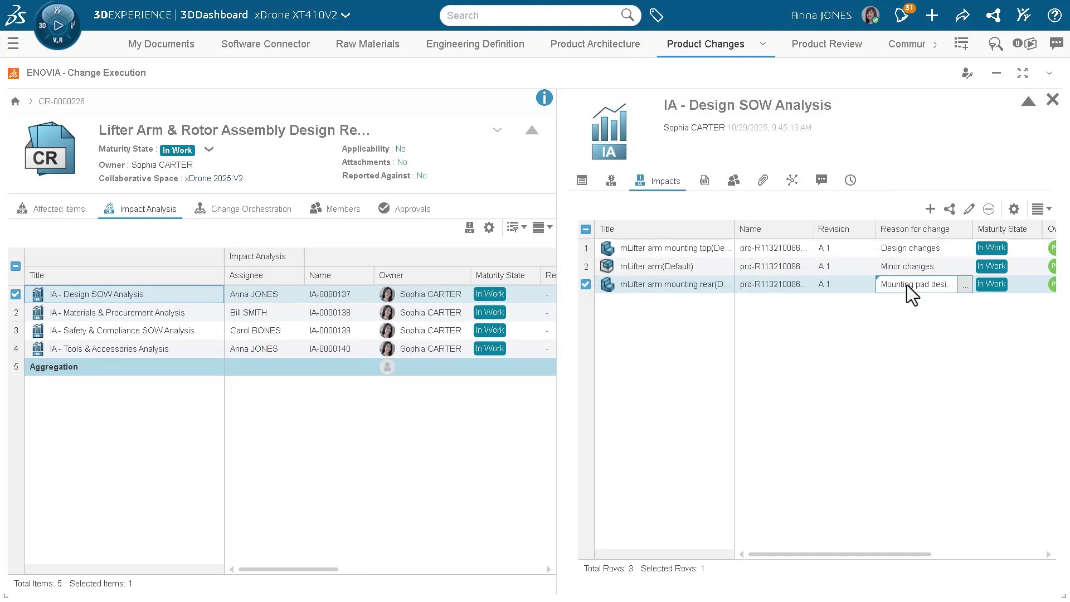
pyautogui.click(901, 311)
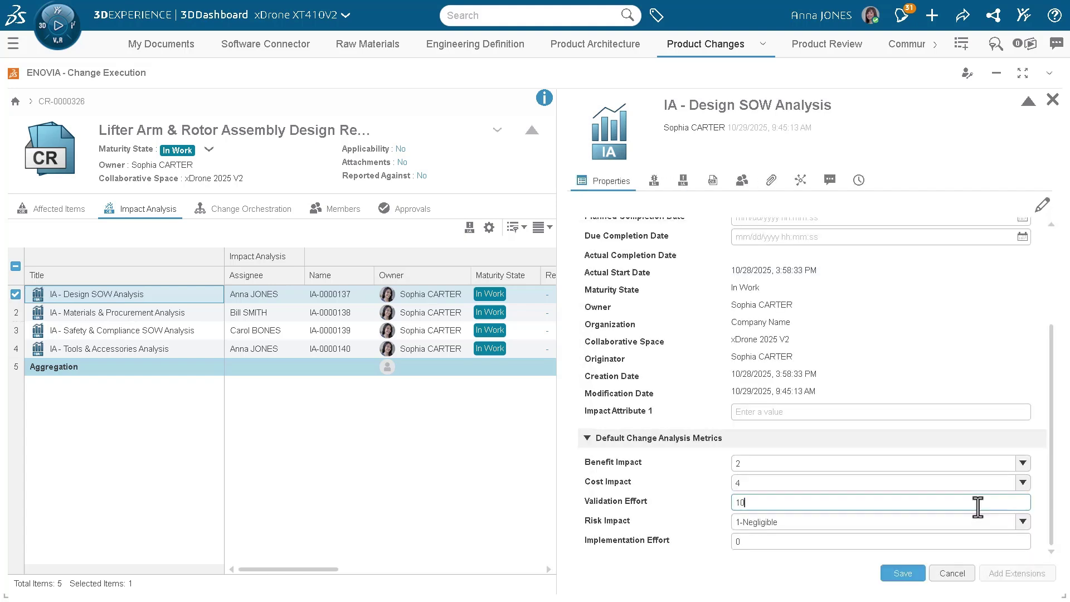
pyautogui.click(959, 538)
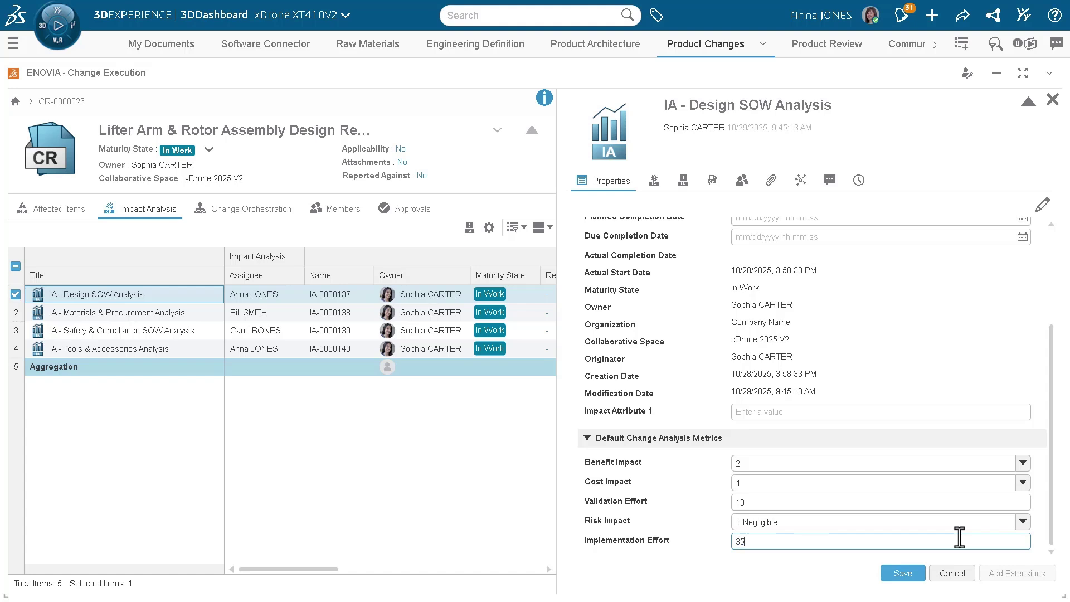
pyautogui.click(1023, 521)
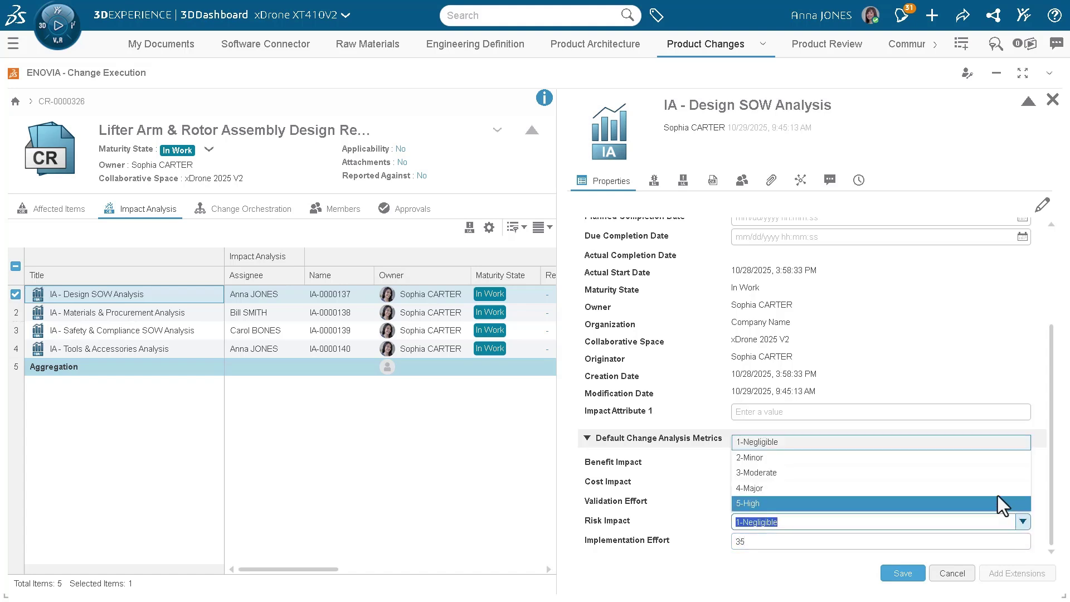
pyautogui.click(983, 473)
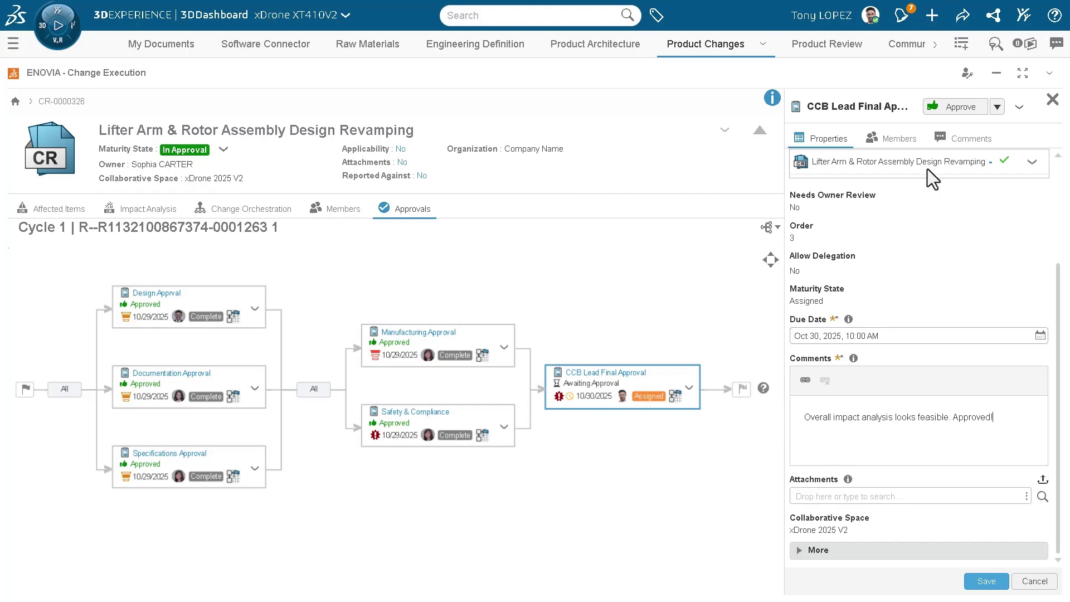
# Approve the CCB Lead Final Approval task for the Lifter Arm & Rotor request, then expand CO-0000269
pyautogui.click(952, 109)
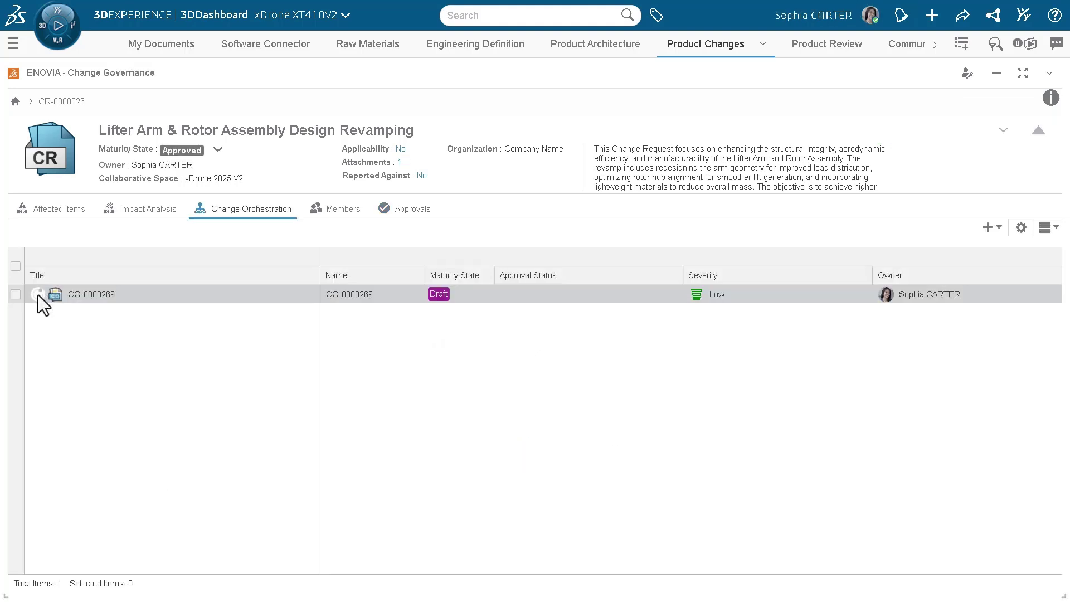
pyautogui.click(38, 295)
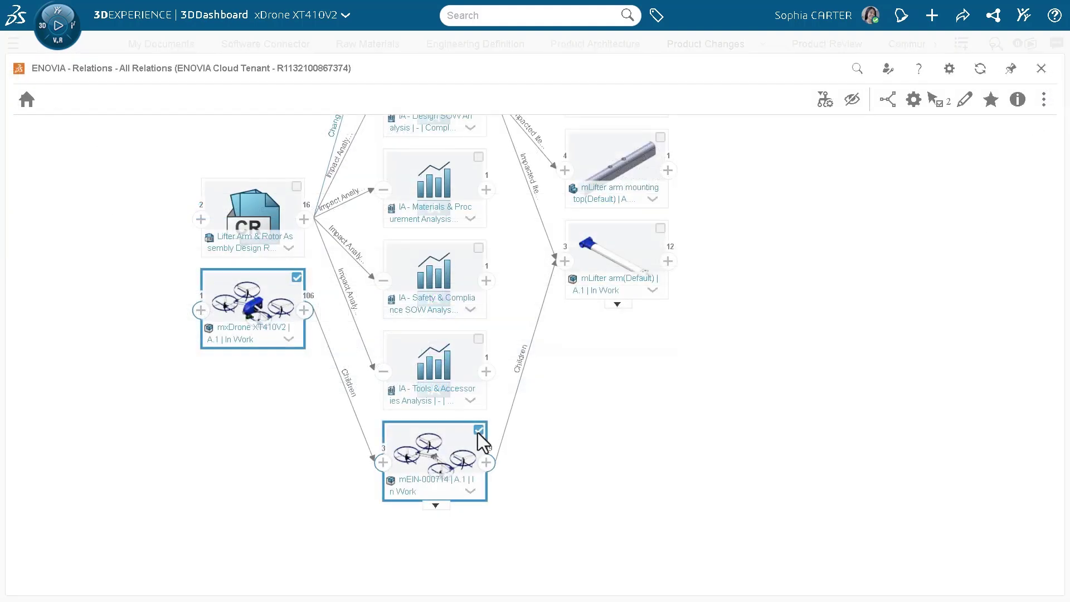
# Trace mLifter arm and its dependencies, then compare mLifter arm(Default) with its previous revision in 3D
pyautogui.click(660, 229)
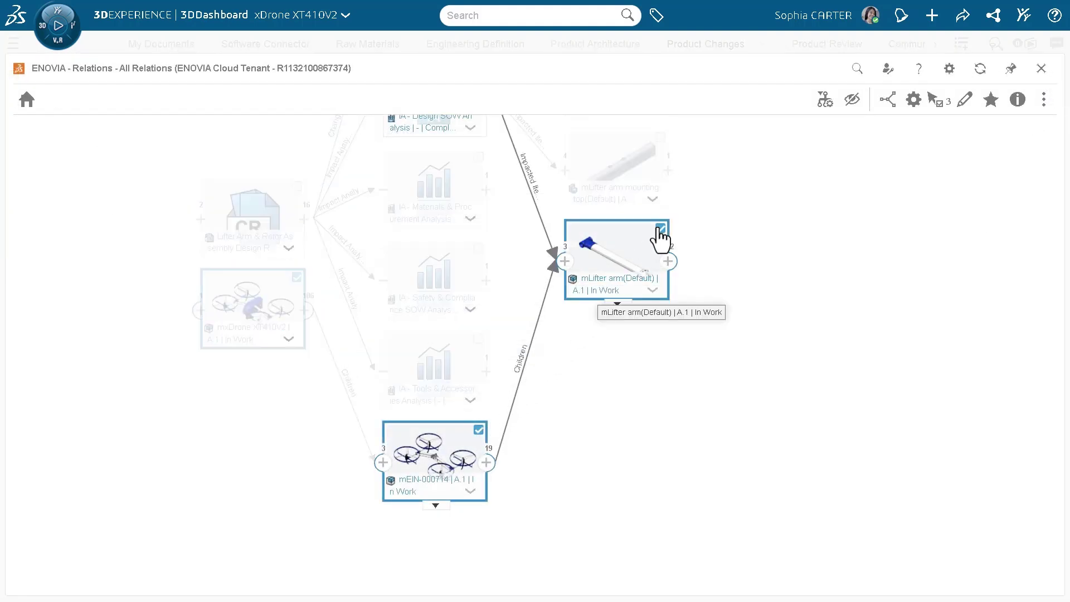
pyautogui.moveTo(659, 236)
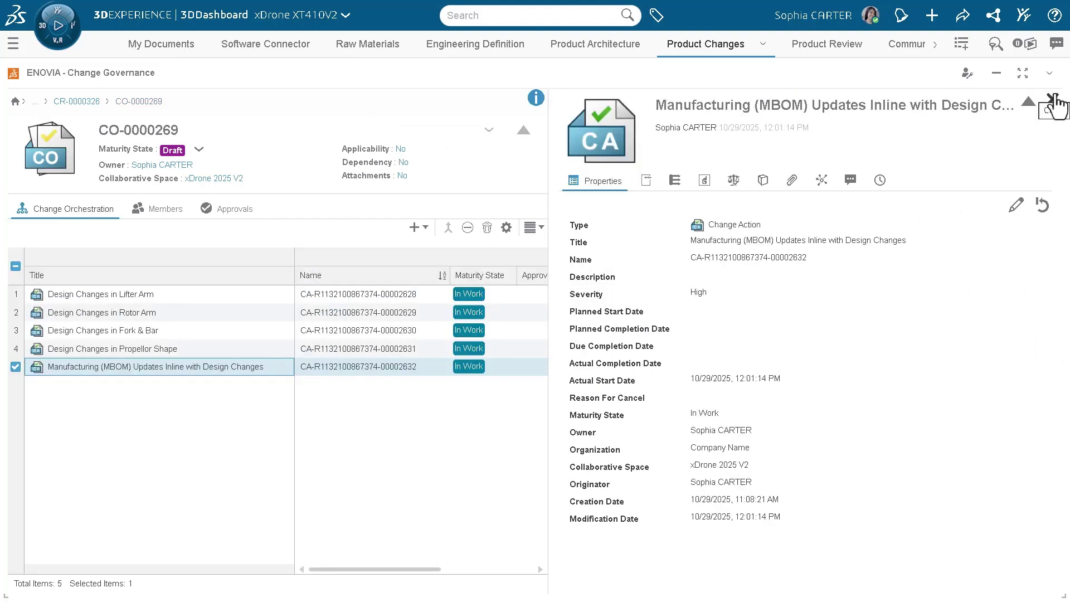
pyautogui.click(676, 181)
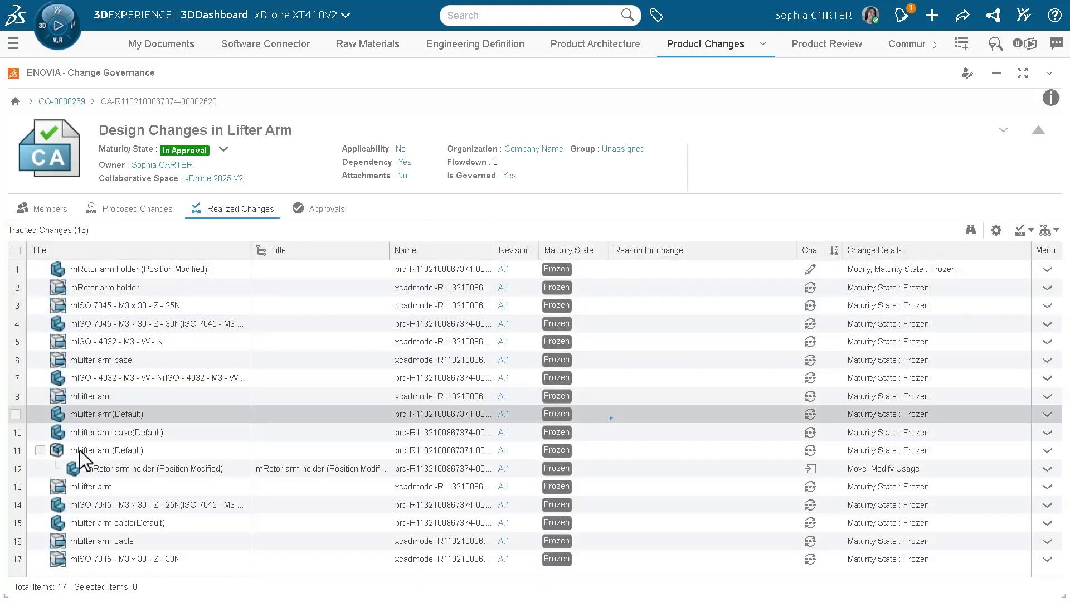
pyautogui.rightClick(84, 451)
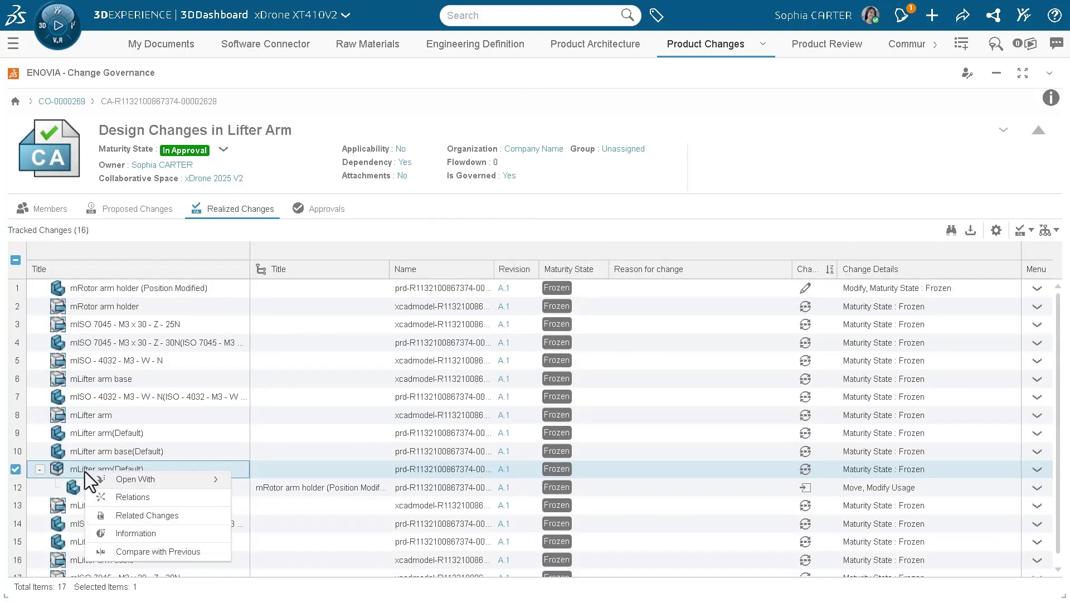
pyautogui.click(123, 551)
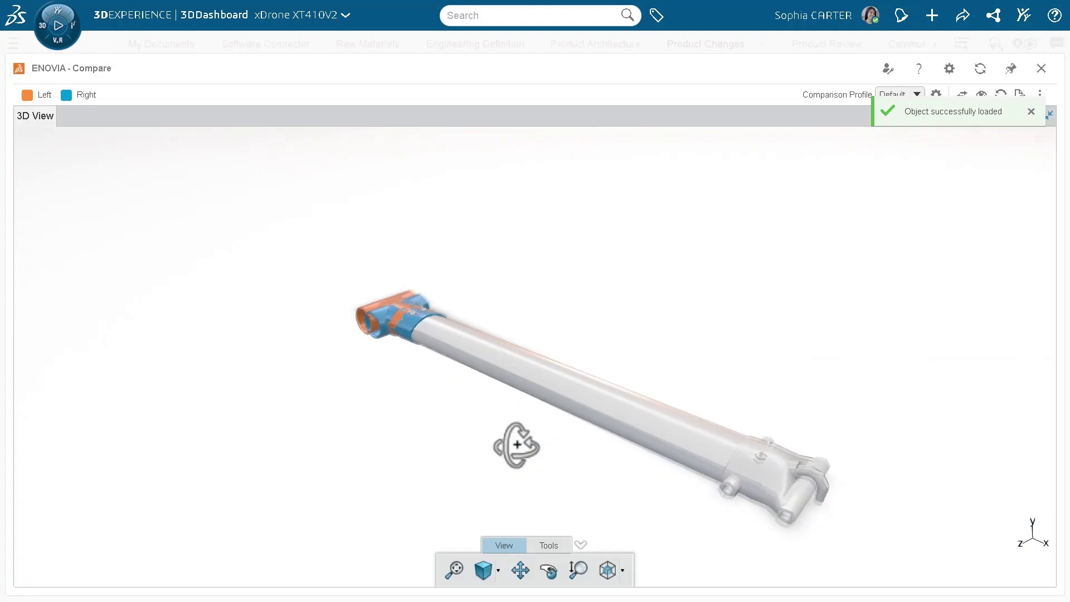
# Finish the comment 'CO. Thanks all for your work.' and approve the CCB Lead Final Approval task
pyautogui.write('CO. Thanks all for your work.')
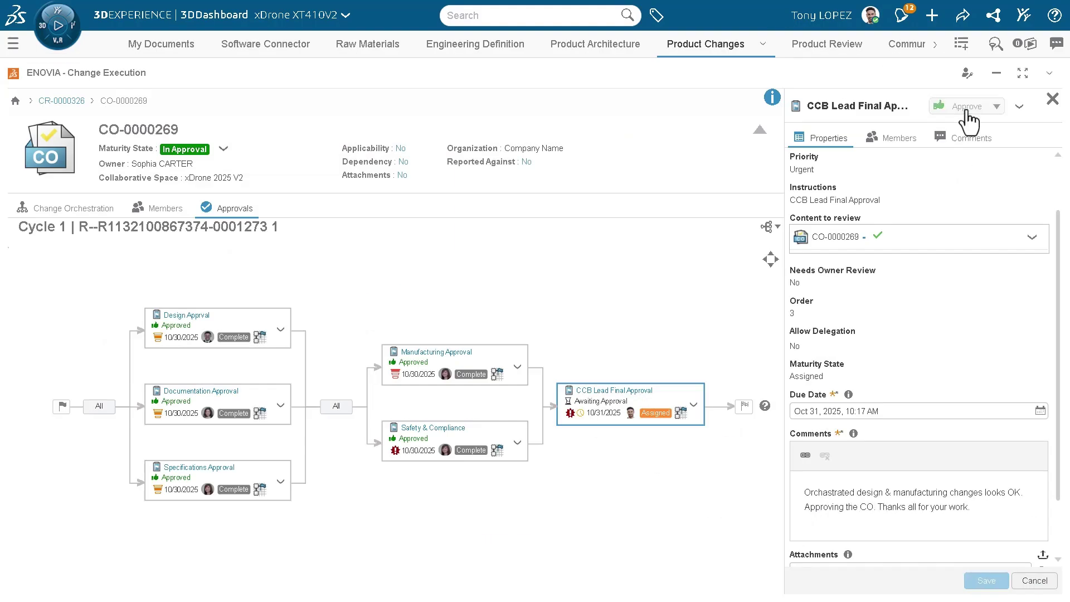
pyautogui.click(967, 108)
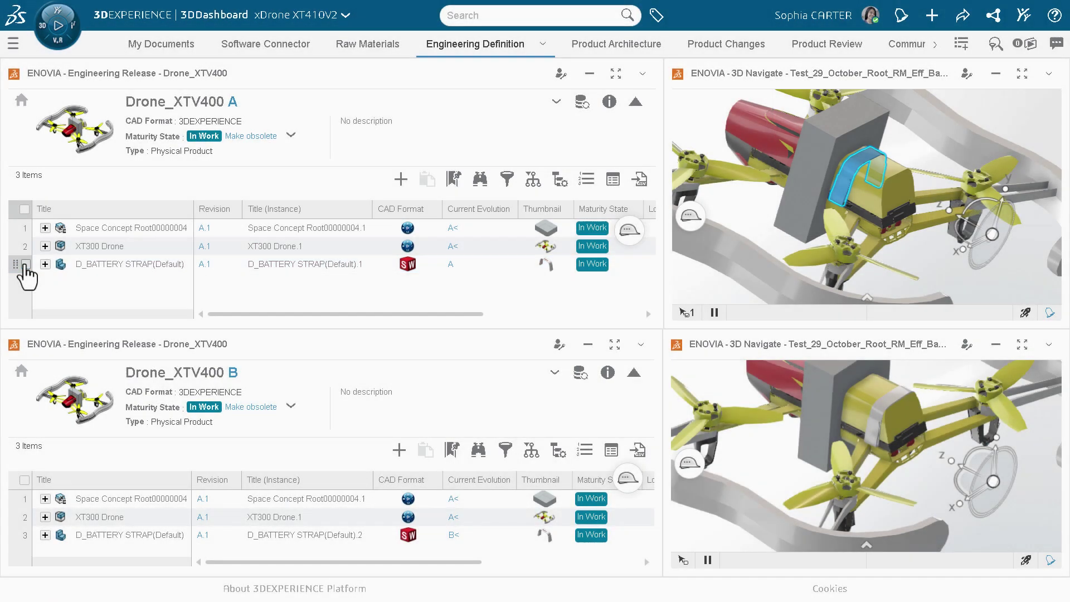
# Deselect D_BATTERY STRAP in revision A and highlight revision B's D_BATTERY STRAP in 3D
pyautogui.click(25, 265)
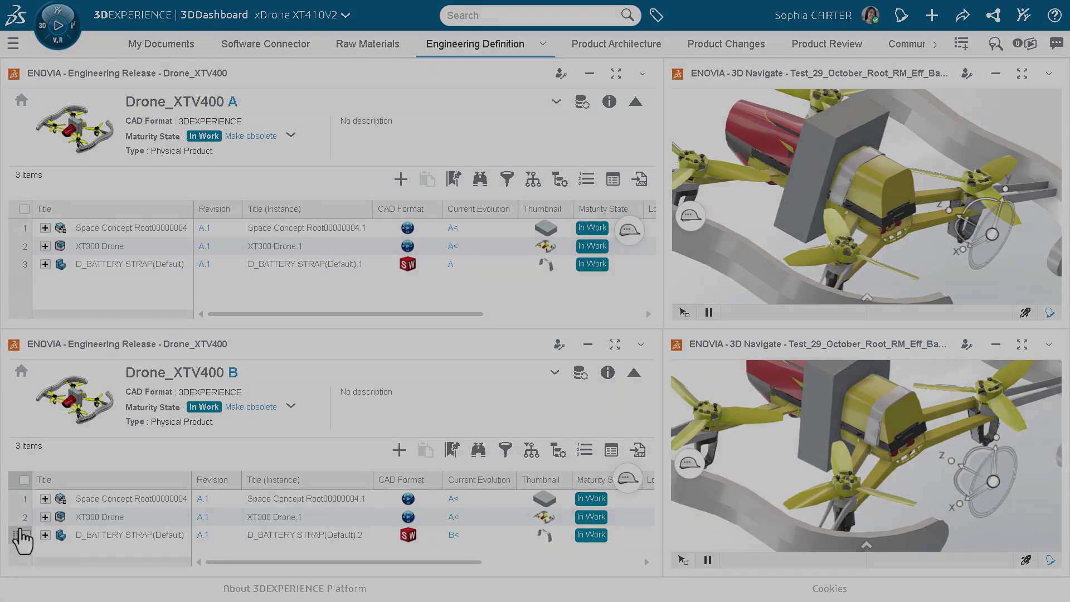
pyautogui.click(21, 535)
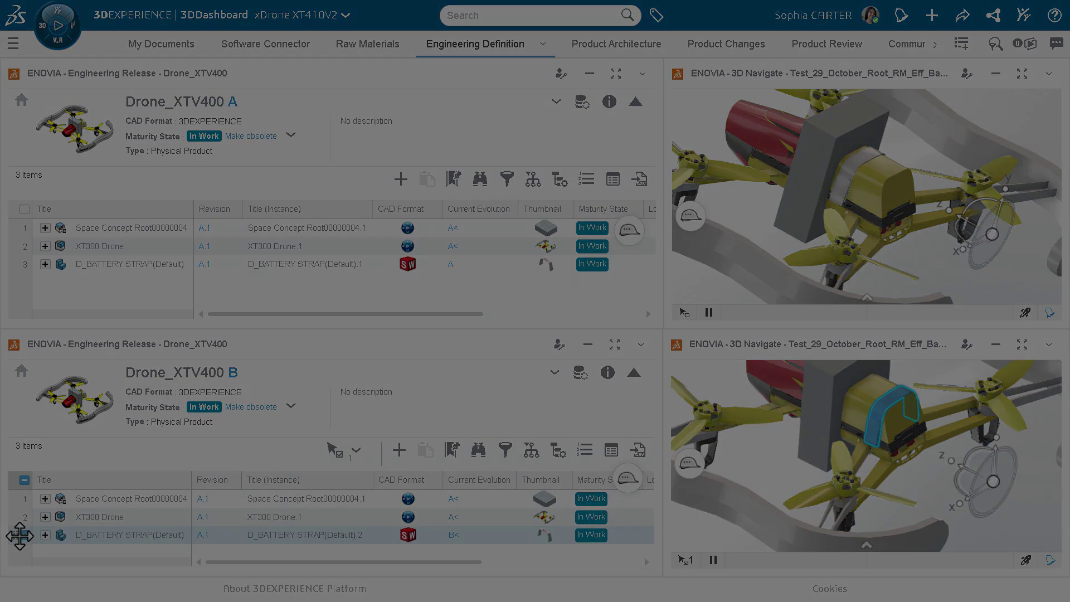